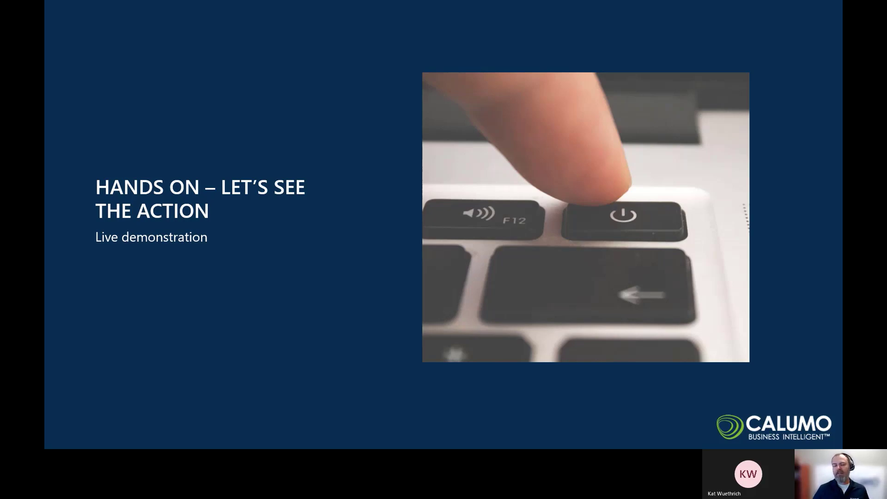
# Switch from the slideshow to the Chrome window showing the Lightn Inc Demo CALUMO app
pyautogui.hotkey('alt', 'Tab')
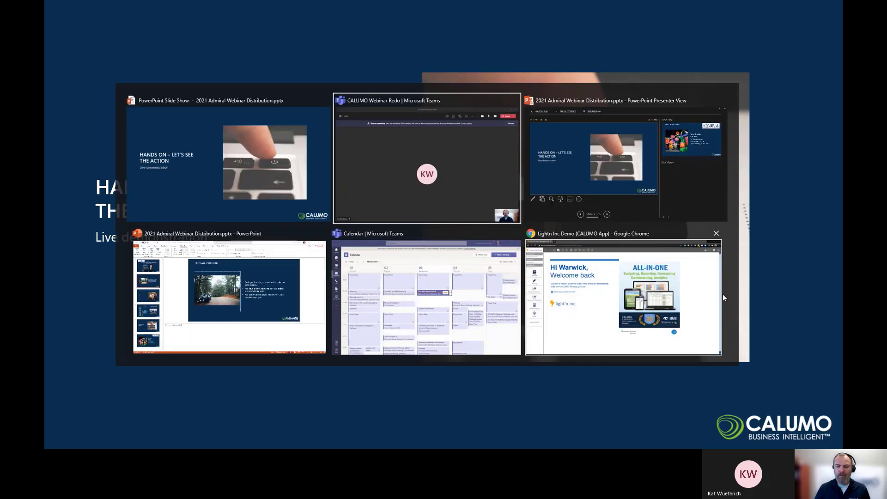
pyautogui.hotkey('alt', 'Tab')
pyautogui.hotkey('alt', 'Tab')
pyautogui.hotkey('alt', 'Tab')
pyautogui.hotkey('alt', 'Tab')
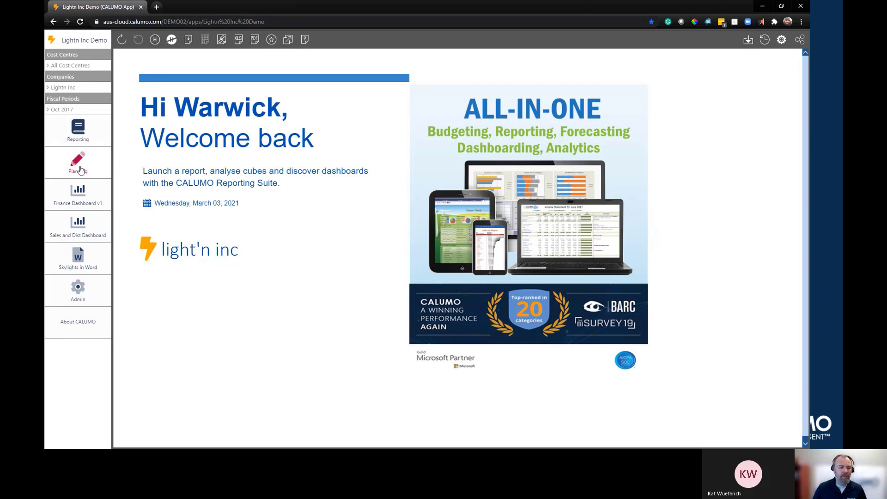
# Open the Sales and Dist Dashboard from the left navigation panel
pyautogui.click(84, 233)
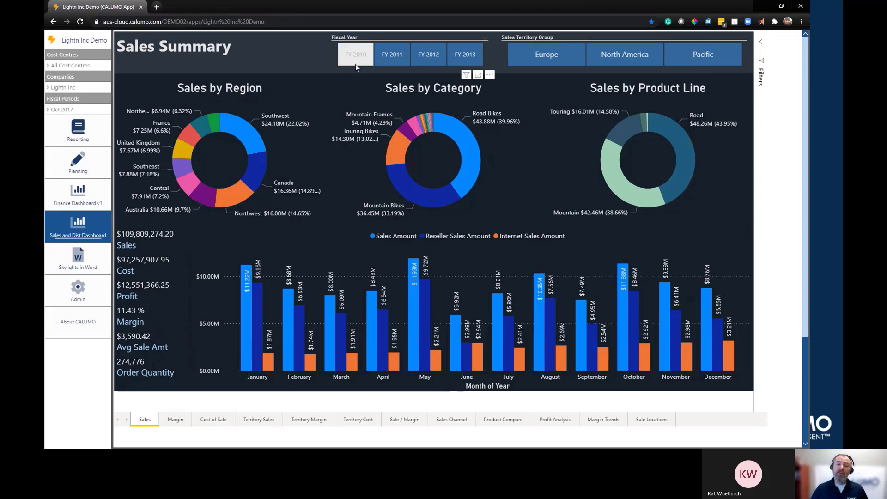
# Set the Fiscal Year slicer to FY 2013, then switch it to FY 2012
pyautogui.click(469, 58)
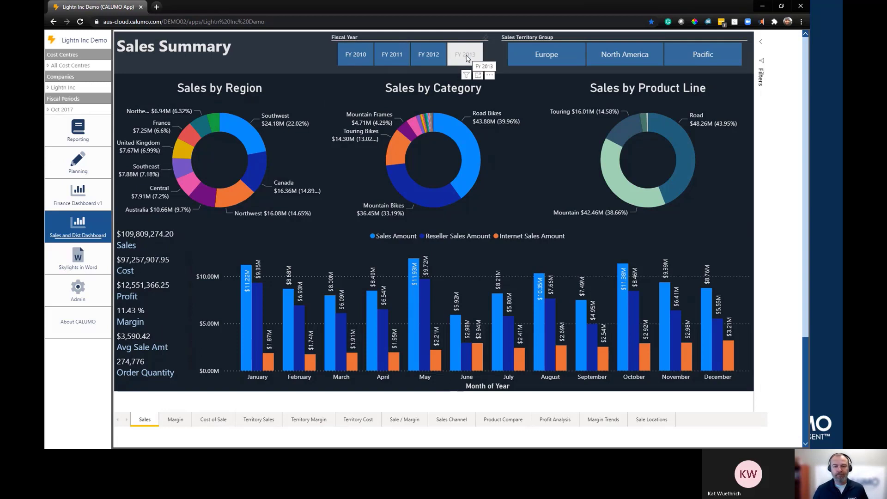
pyautogui.click(417, 56)
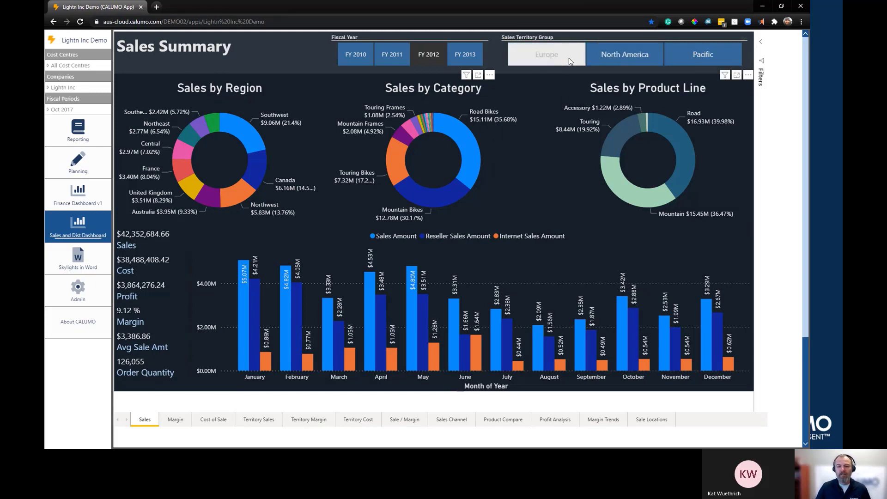
# Select North America in the Sales Territory Group slicer
pyautogui.click(603, 64)
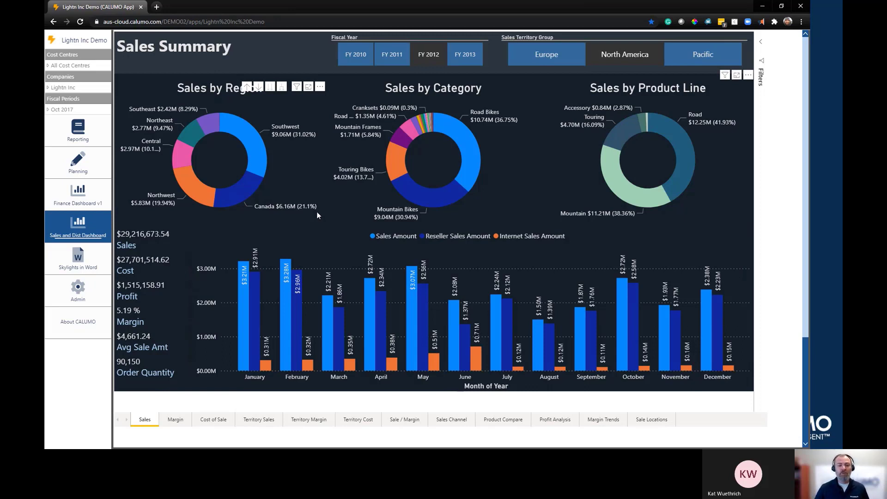
pyautogui.moveTo(264, 170)
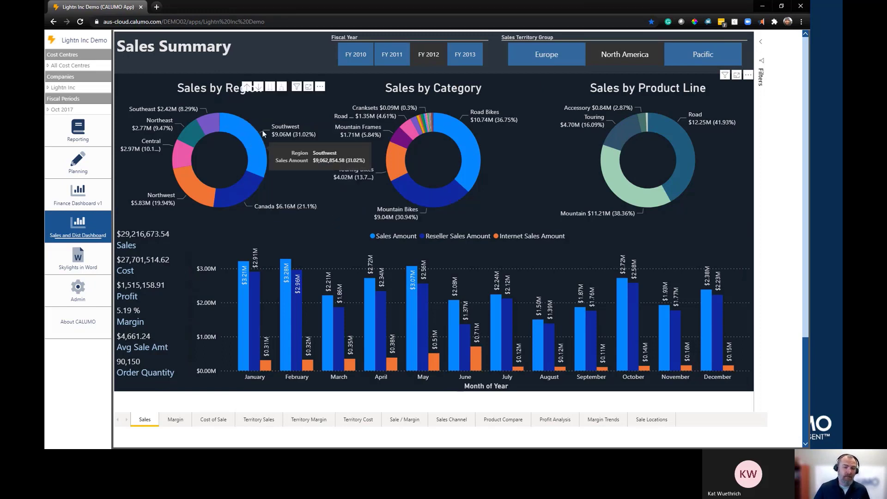
# Cross-filter the Sales Summary to the Southwest region, then to Canada, and clear Canada
pyautogui.click(255, 148)
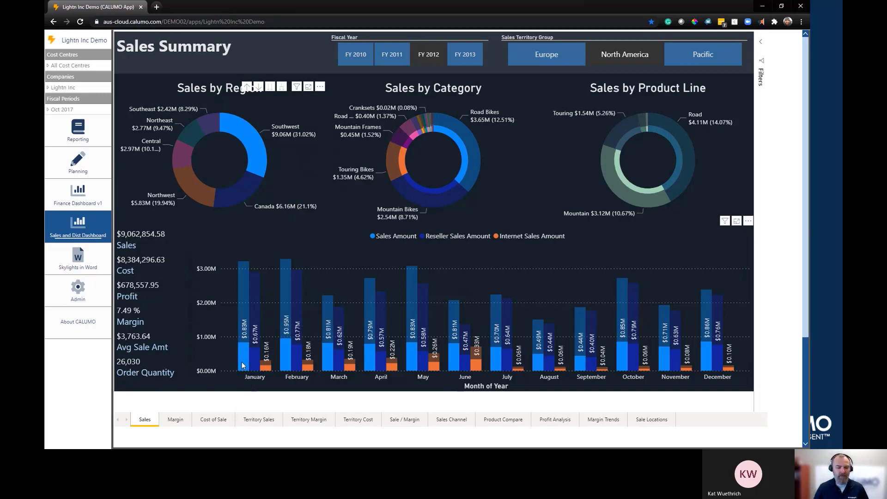
pyautogui.moveTo(242, 365)
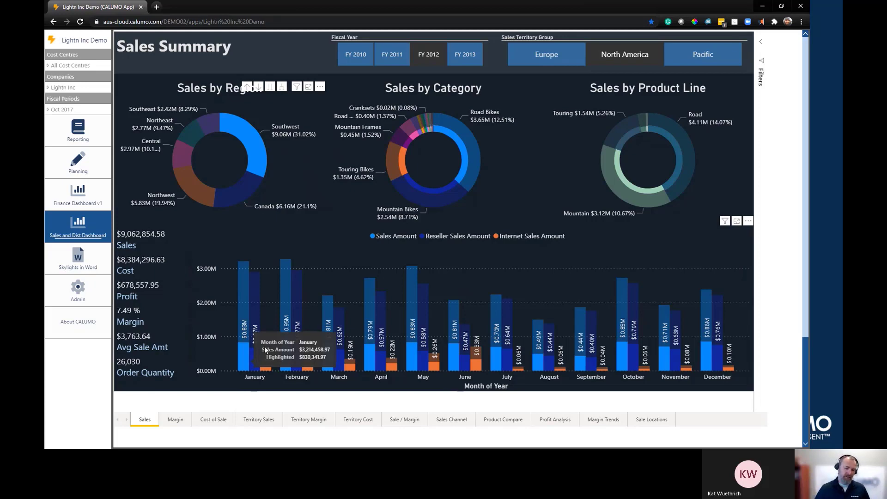
pyautogui.click(248, 182)
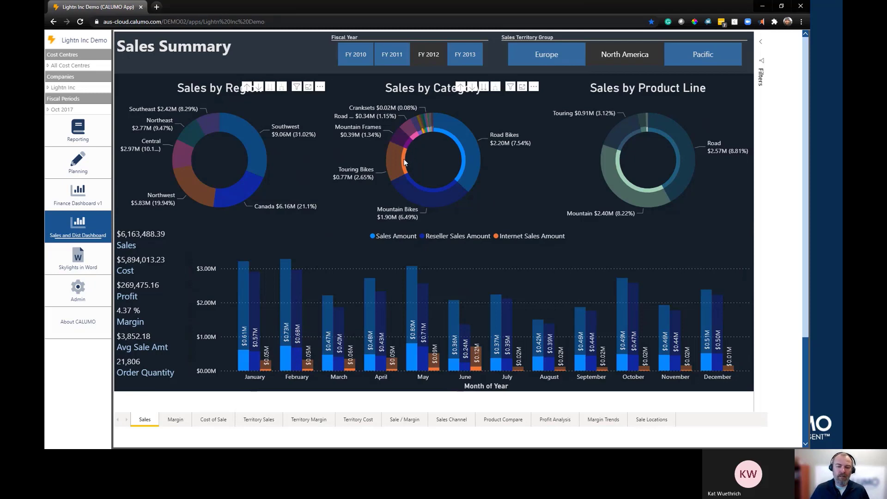
pyautogui.moveTo(420, 189)
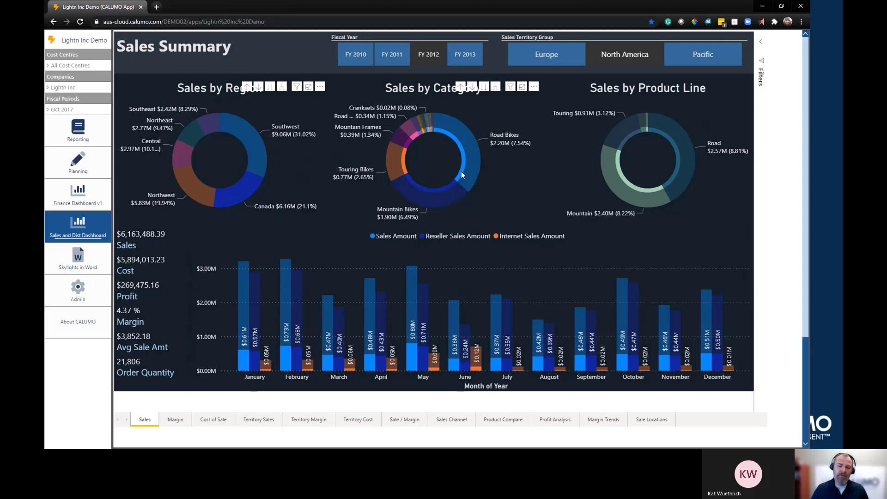
pyautogui.click(250, 191)
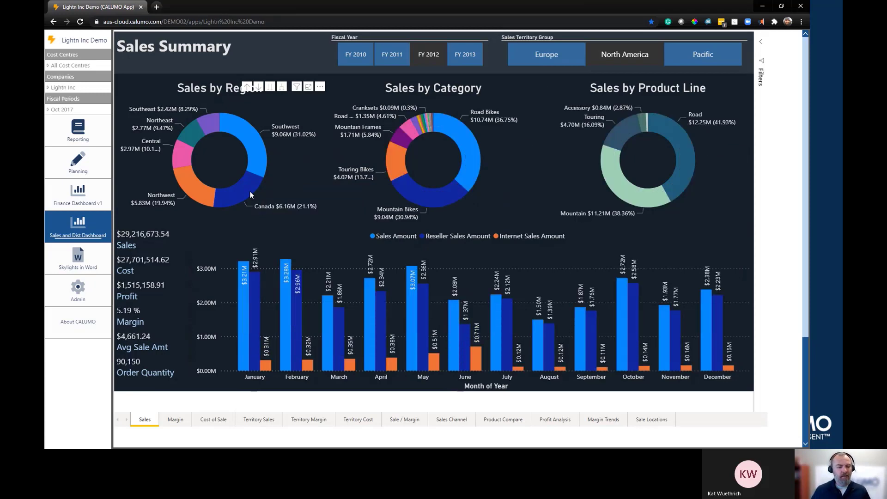
# Toggle Southwest on and off again, then remove the North America territory filter
pyautogui.click(263, 160)
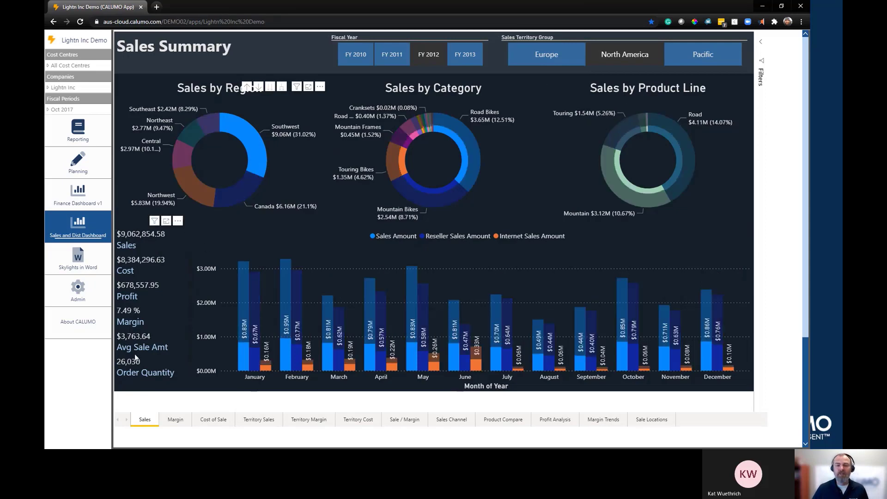
pyautogui.click(262, 151)
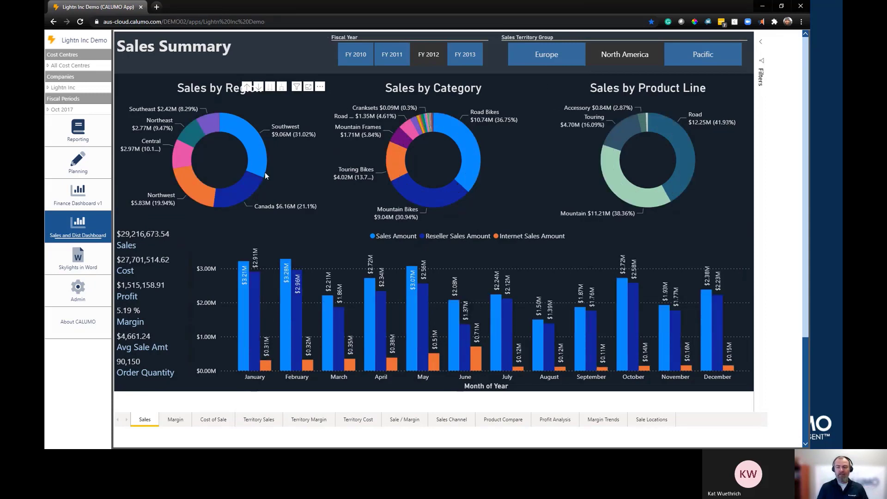
pyautogui.click(635, 60)
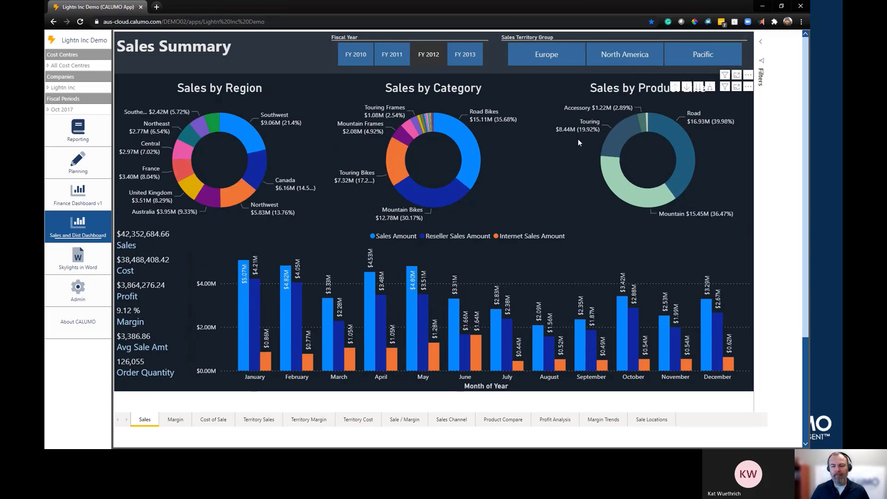
# Switch the dashboard to the Sales Margin page
pyautogui.click(178, 420)
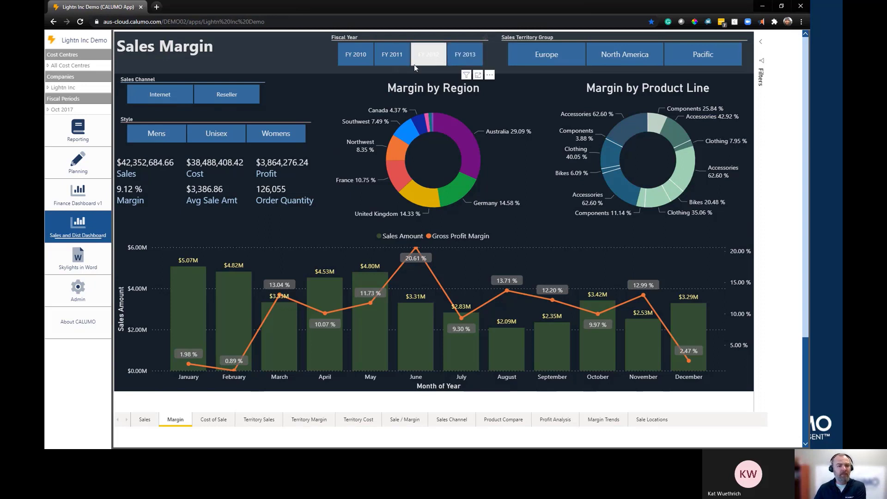
# Filter the Margin page to FY 2012 and the Reseller channel, highlighting the Clothing slice
pyautogui.click(440, 57)
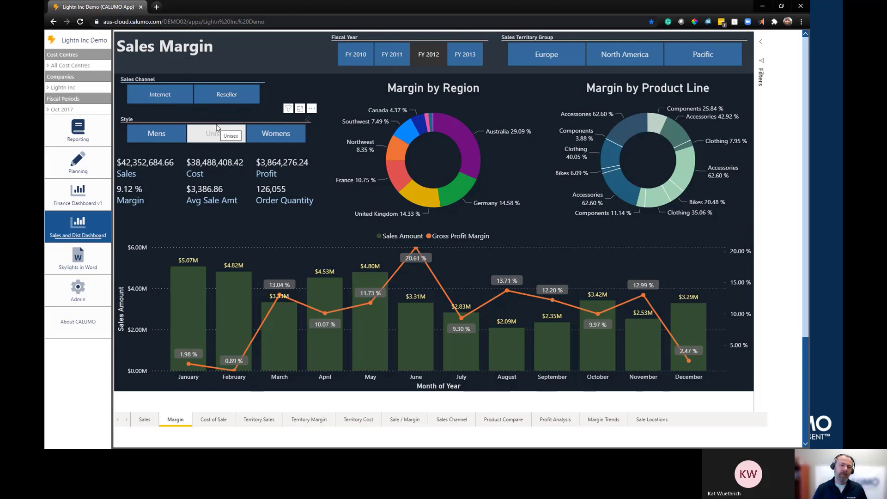
pyautogui.click(167, 95)
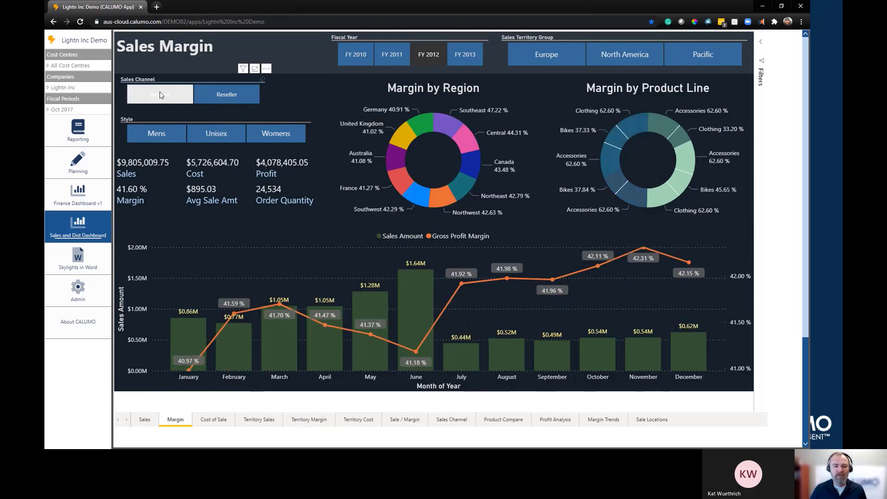
pyautogui.click(239, 100)
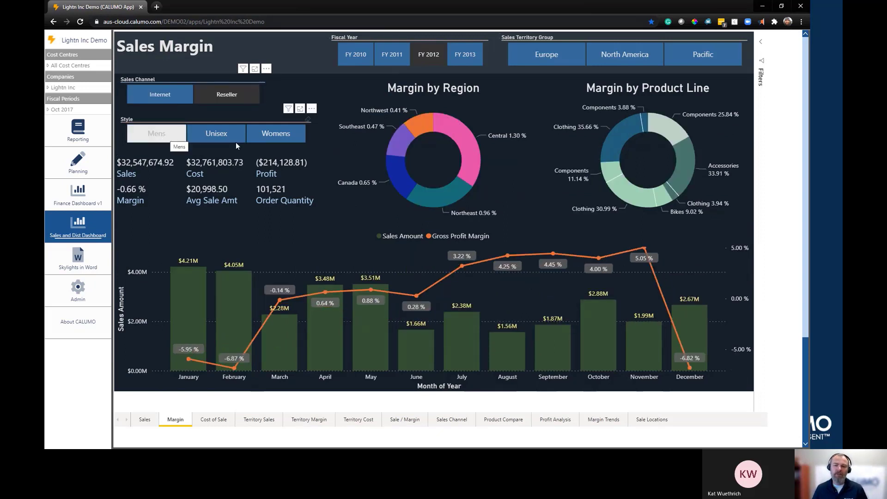
pyautogui.click(610, 145)
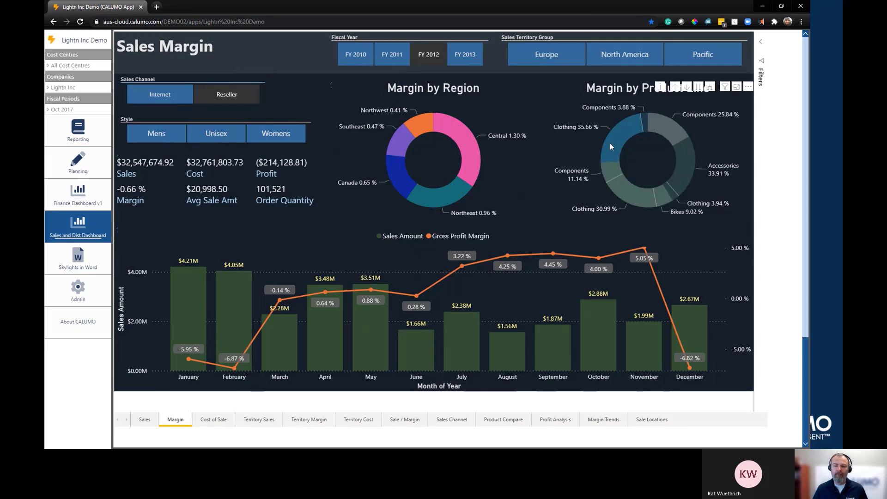
# Try the Mens and Unisex style filters, then go to the Cost of Sales page
pyautogui.click(161, 137)
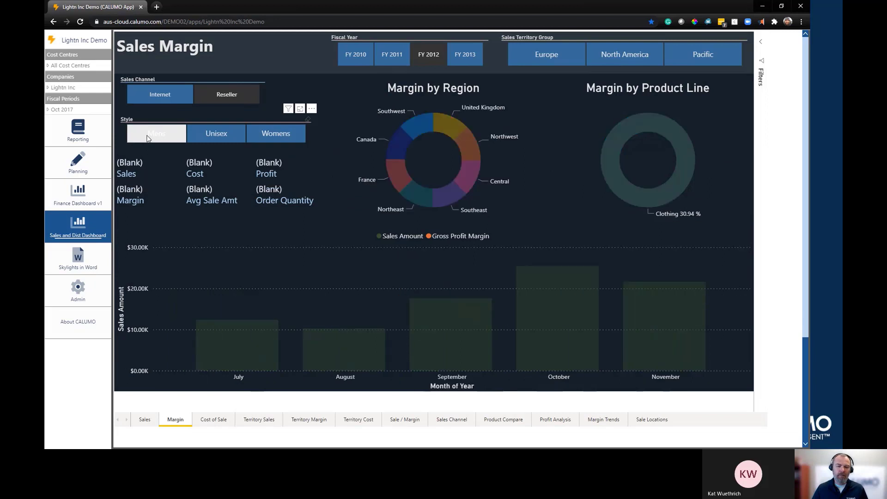
pyautogui.click(177, 132)
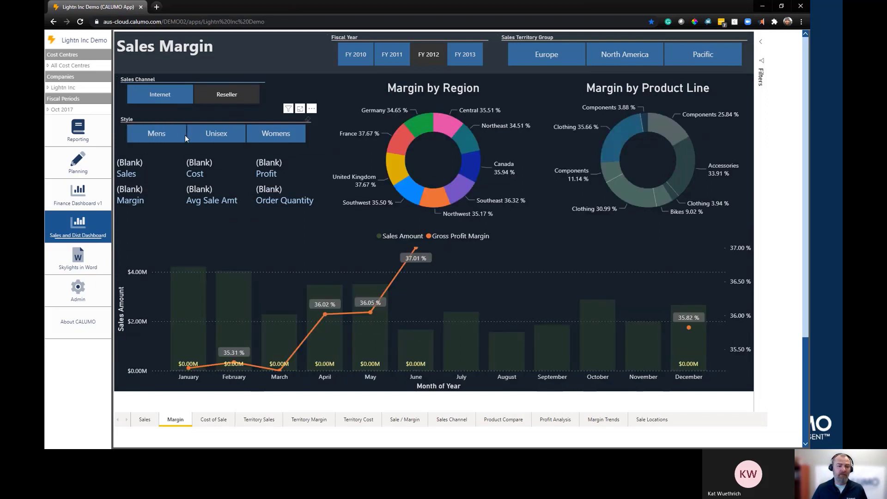
pyautogui.click(227, 137)
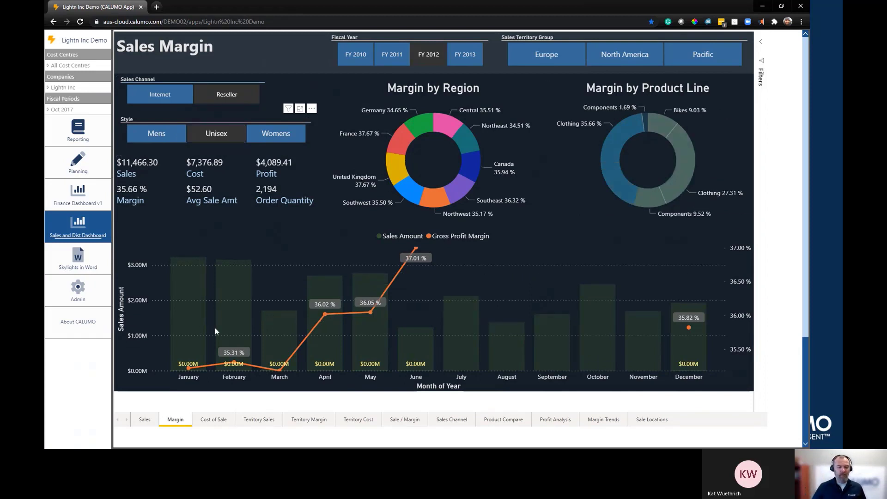
pyautogui.click(219, 418)
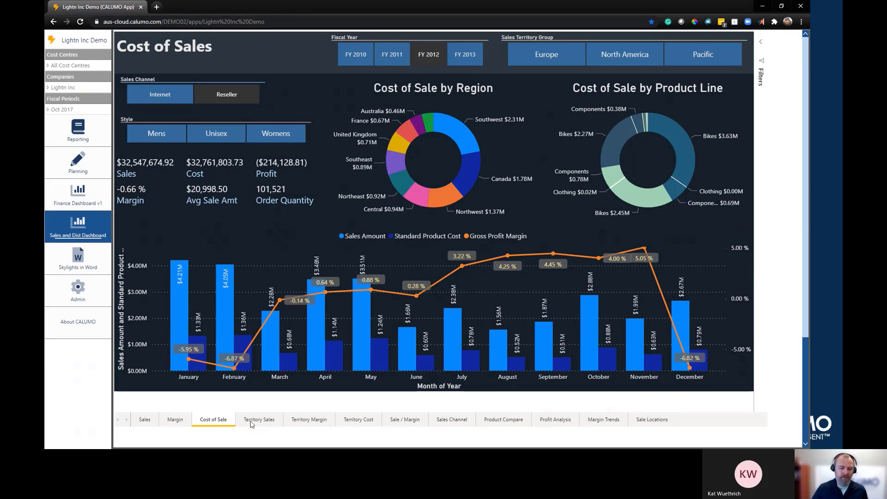
# Open Territory Sales limited to FY 2012, briefly revisiting Cost of Sales
pyautogui.click(267, 420)
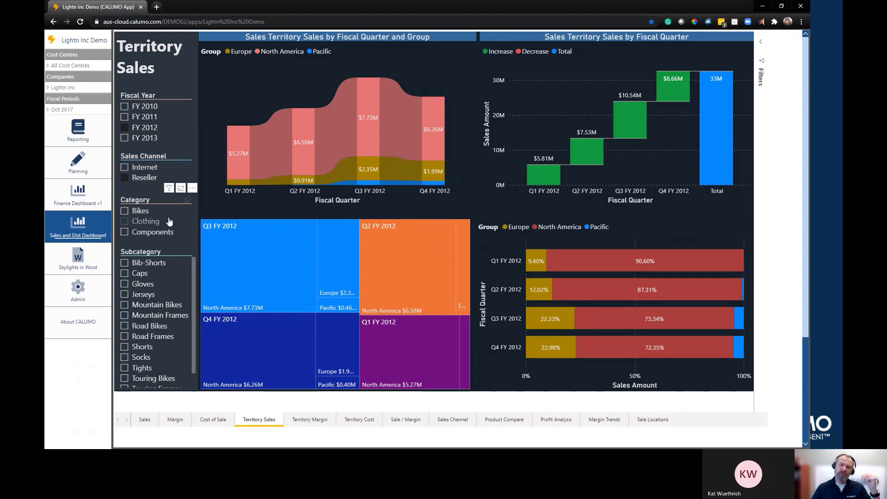
pyautogui.click(140, 131)
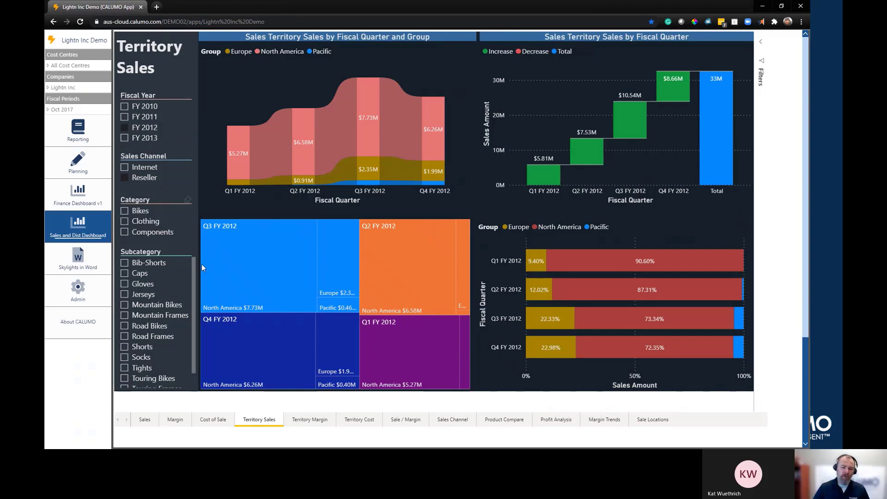
pyautogui.click(215, 423)
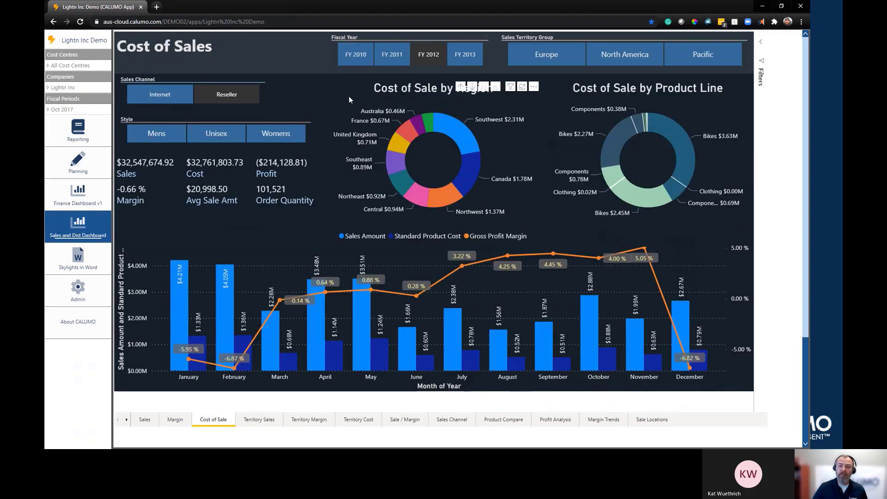
pyautogui.click(262, 422)
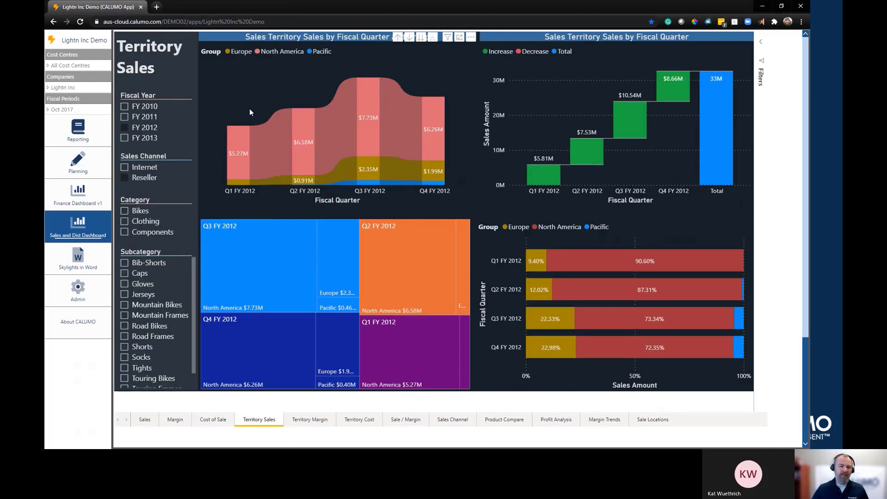
# Add FY 2011 and FY 2010 to the Fiscal Year slicer alongside FY 2012
pyautogui.moveTo(238, 159)
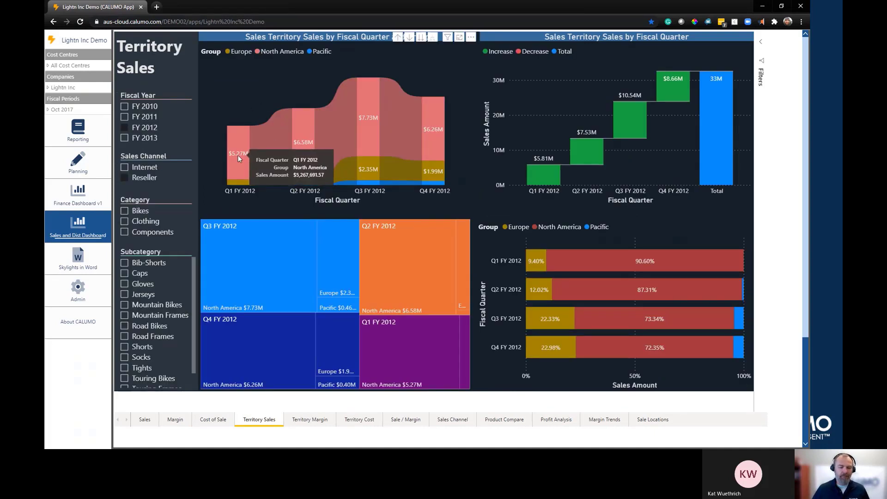
pyautogui.moveTo(292, 143)
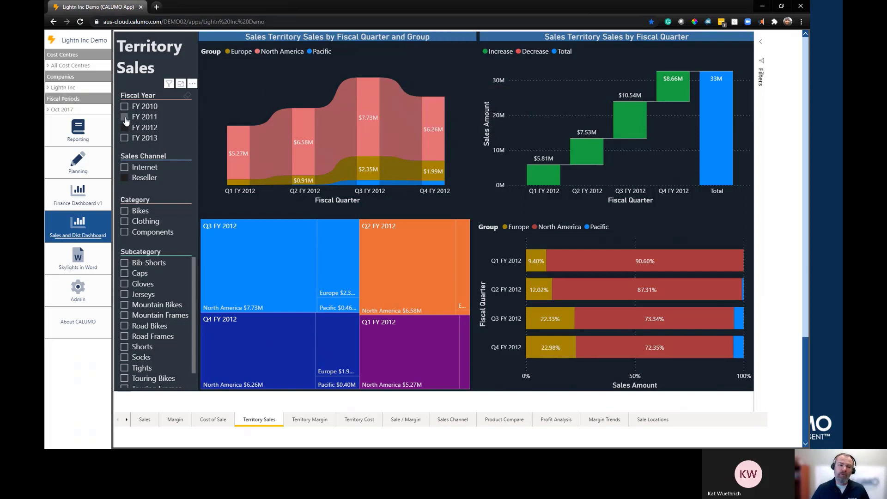
pyautogui.click(125, 117)
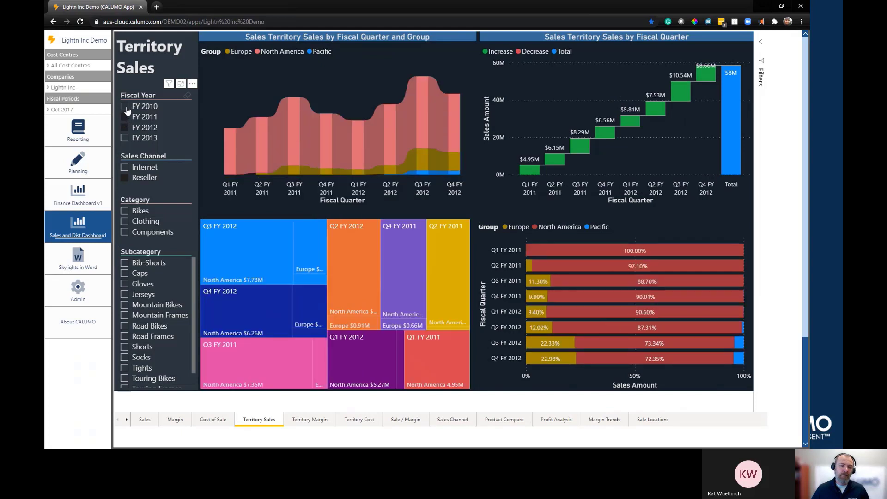
pyautogui.click(127, 109)
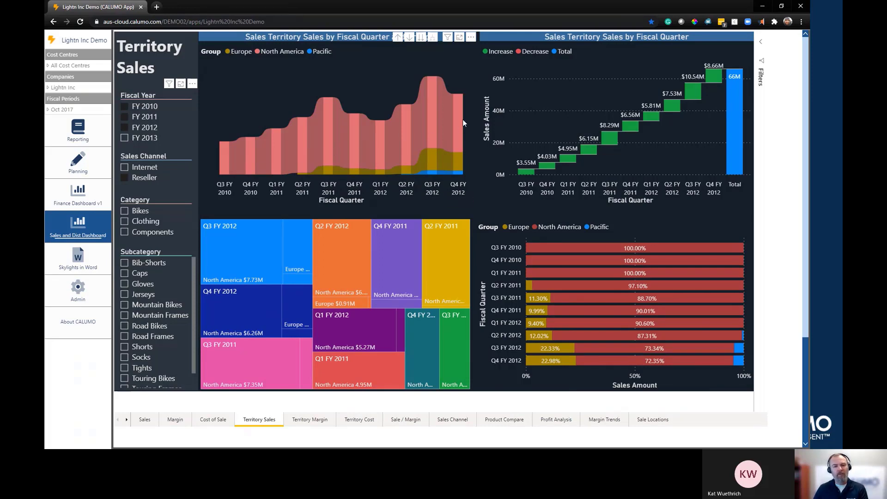
# Cross-highlight the ribbon chart to Q3 FY 2011 North America sales ($7.35M)
pyautogui.moveTo(463, 121)
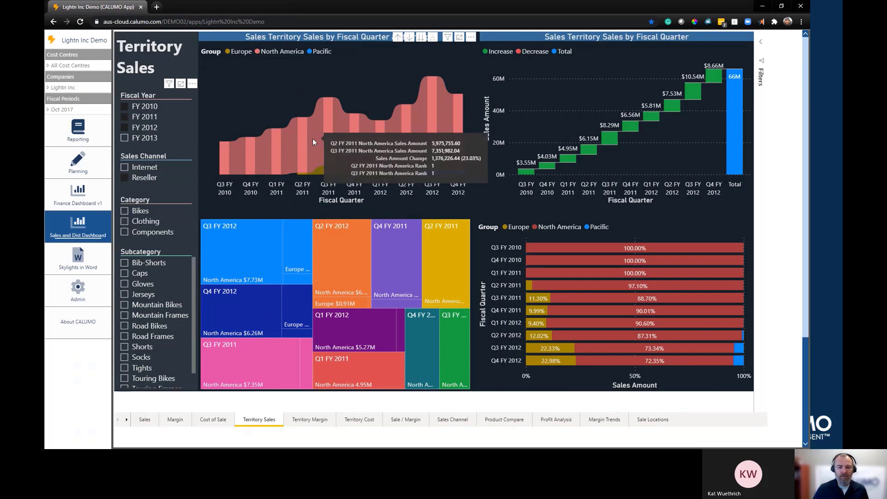
pyautogui.click(329, 139)
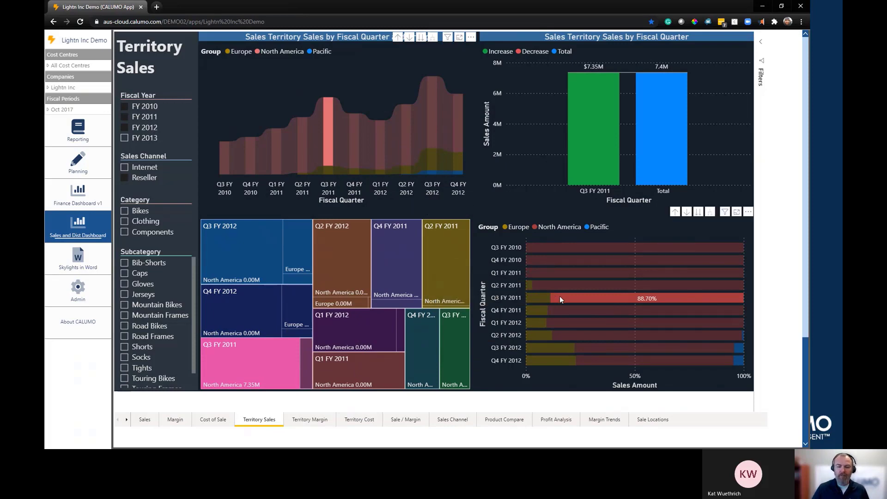
pyautogui.moveTo(327, 136)
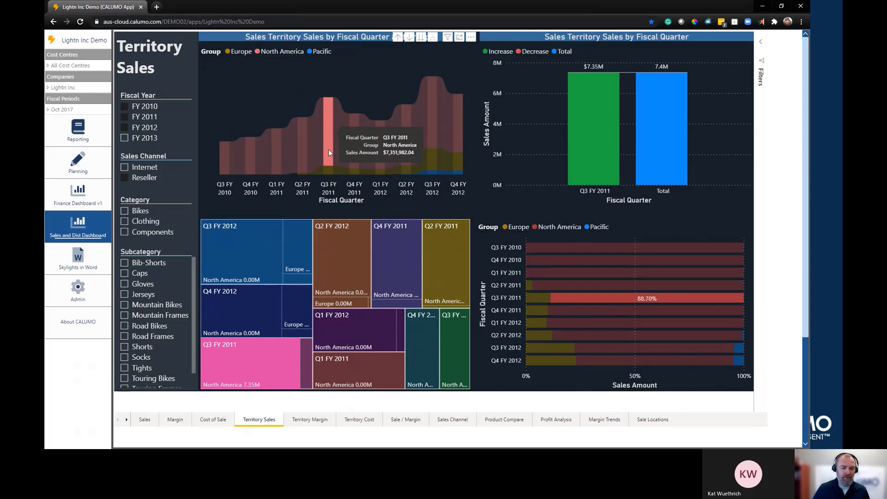
# Open the Territory Margin page and clear the Reseller sales channel filter
pyautogui.click(330, 422)
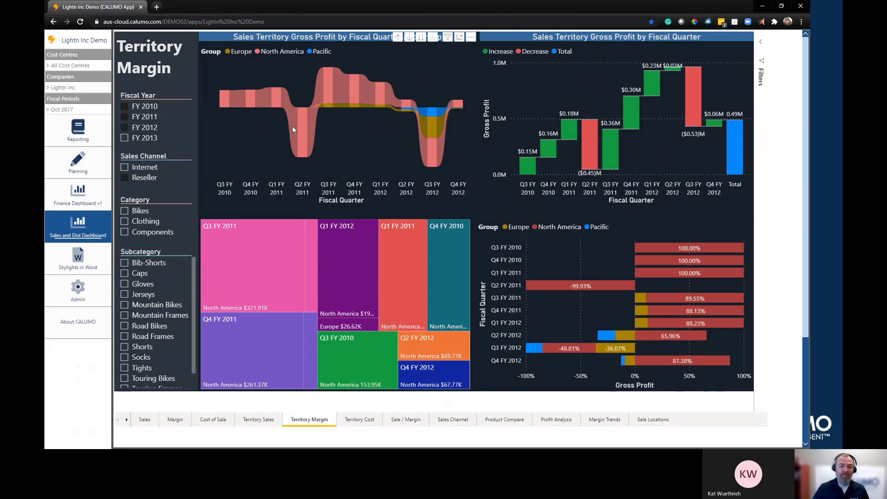
pyautogui.click(153, 182)
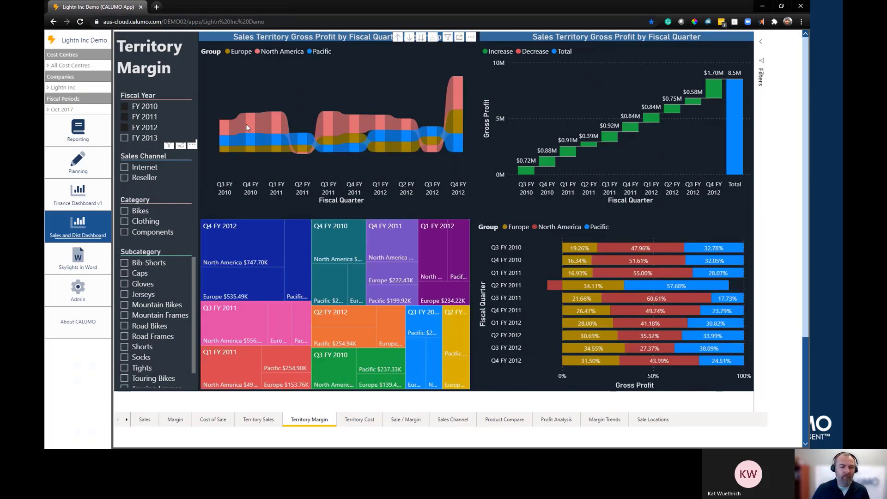
pyautogui.moveTo(247, 124)
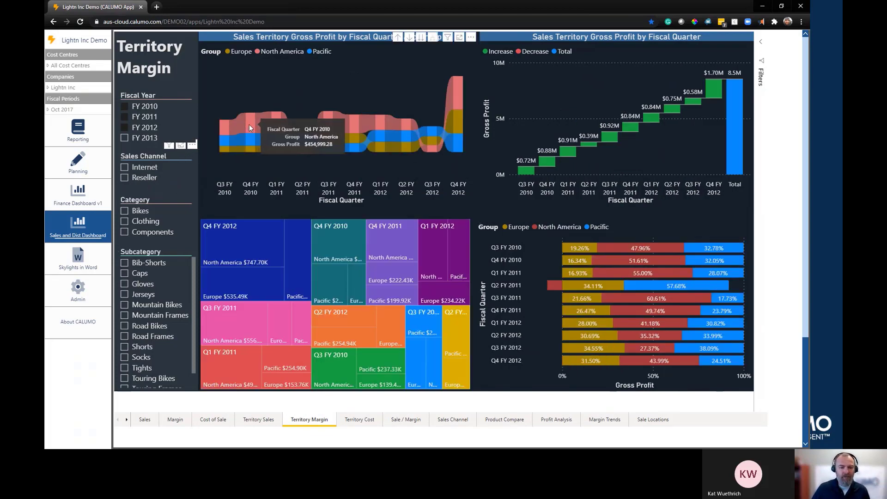
pyautogui.moveTo(263, 140)
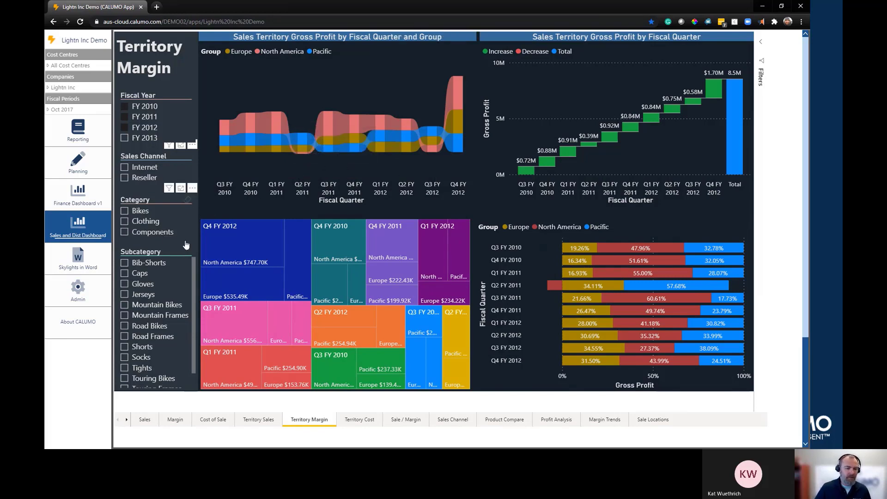
pyautogui.scroll(-1, 187, 244)
pyautogui.scroll(1, 190, 240)
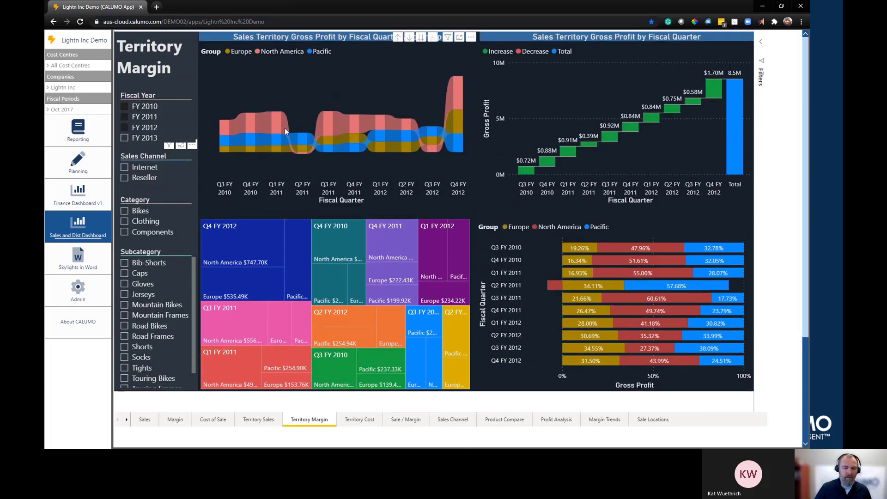
# Toggle the Q1 FY 2011 North America cross-filter on and off twice
pyautogui.click(275, 126)
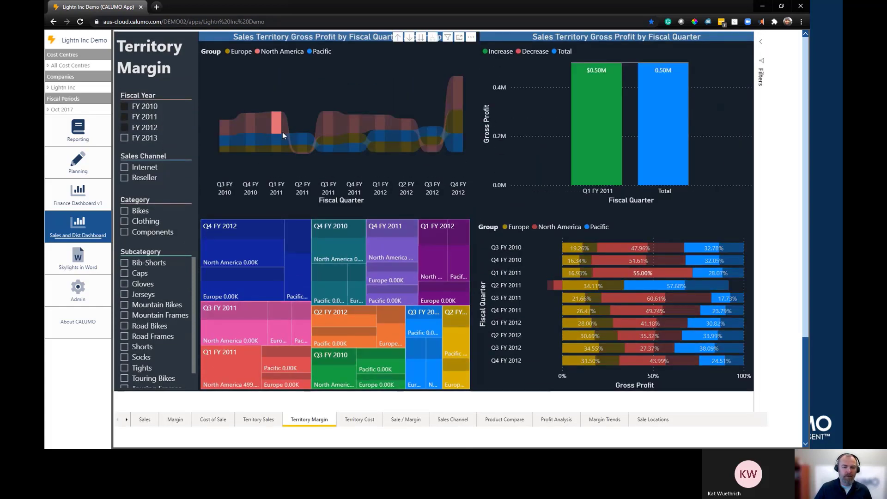
pyautogui.click(283, 131)
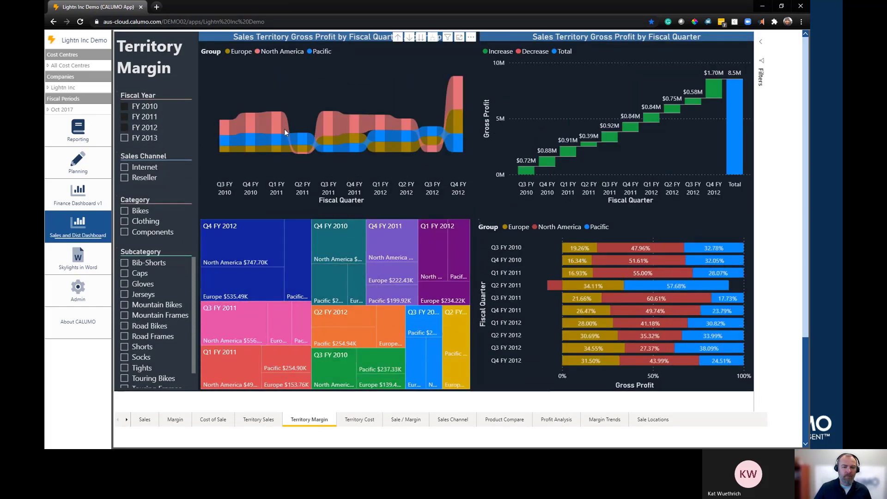
pyautogui.click(276, 128)
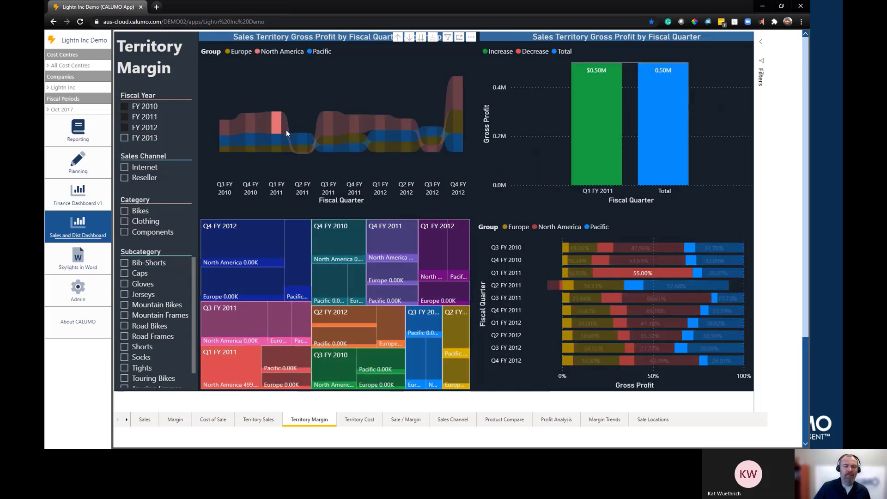
pyautogui.click(279, 128)
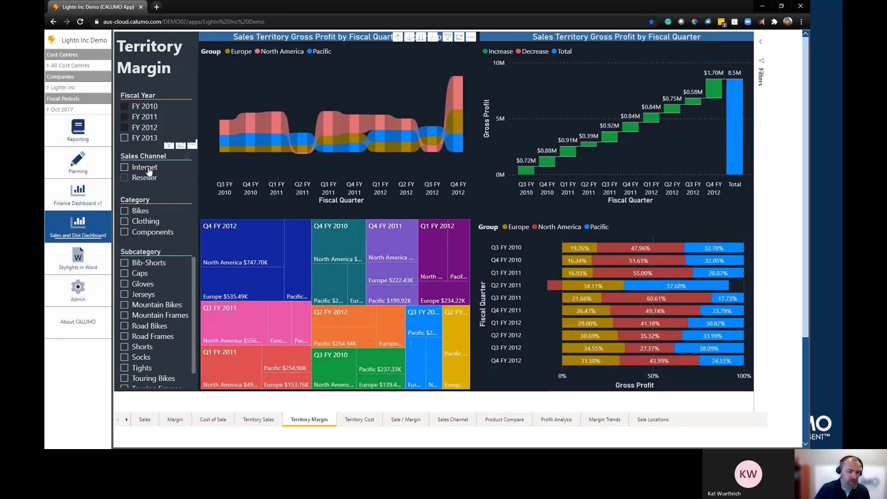
pyautogui.click(155, 170)
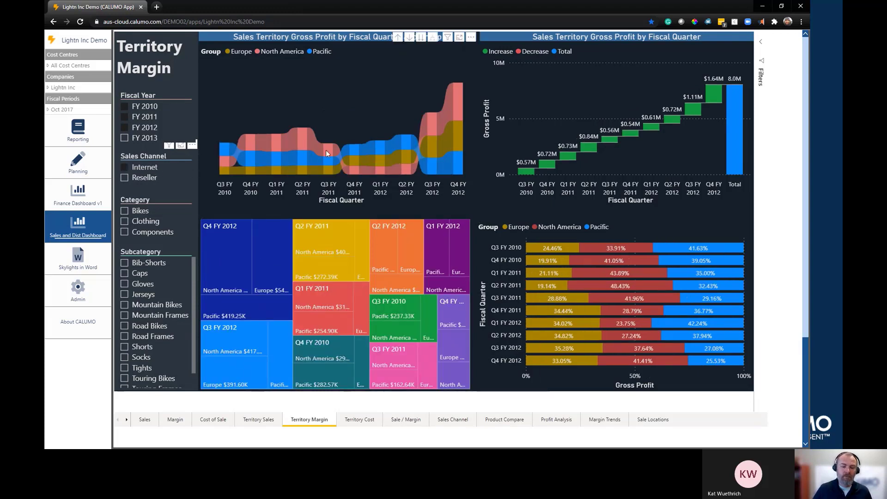
pyautogui.moveTo(353, 172)
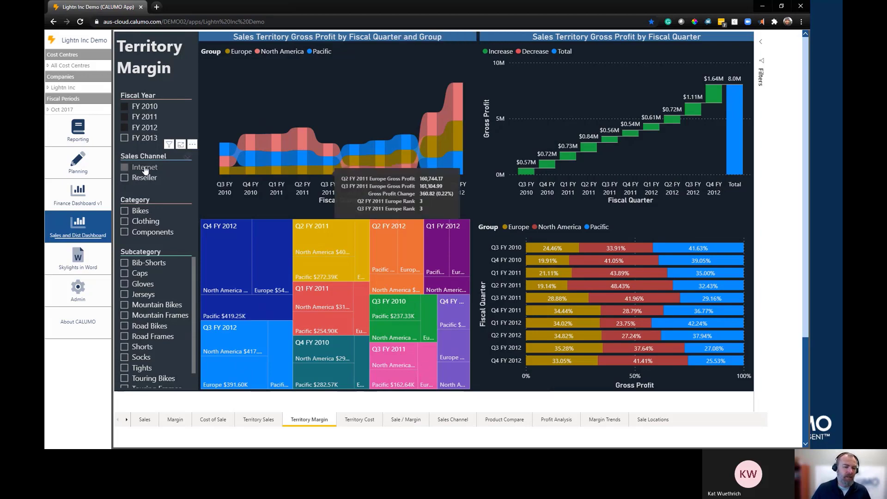
pyautogui.click(149, 181)
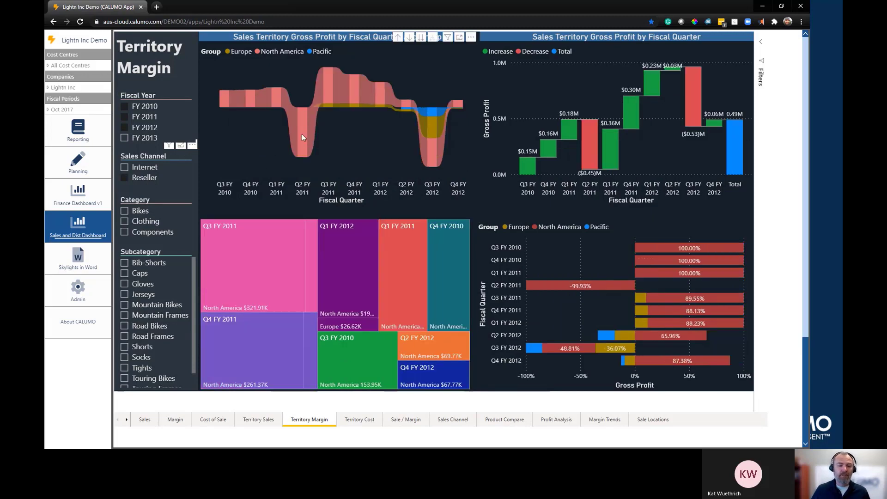
pyautogui.moveTo(304, 134)
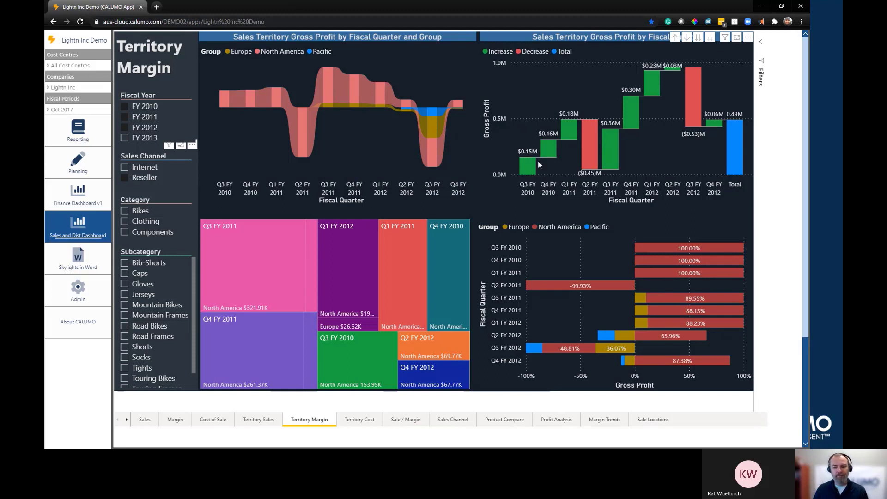
pyautogui.moveTo(554, 147)
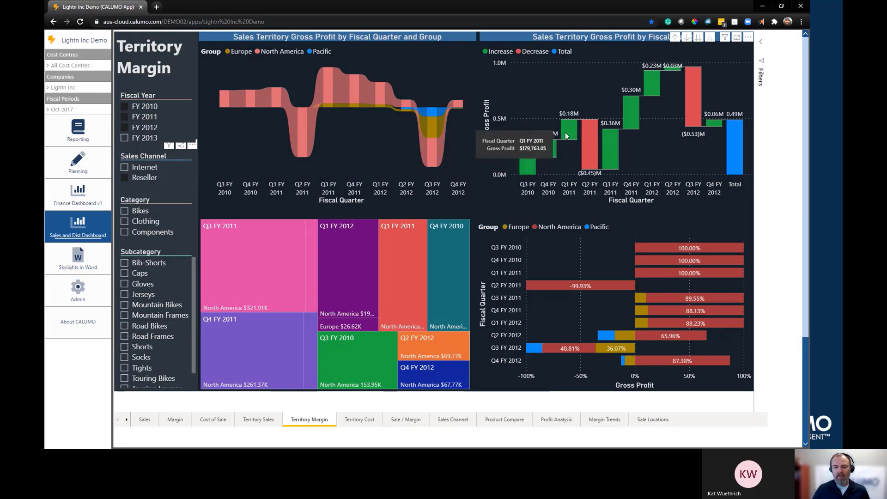
pyautogui.moveTo(589, 135)
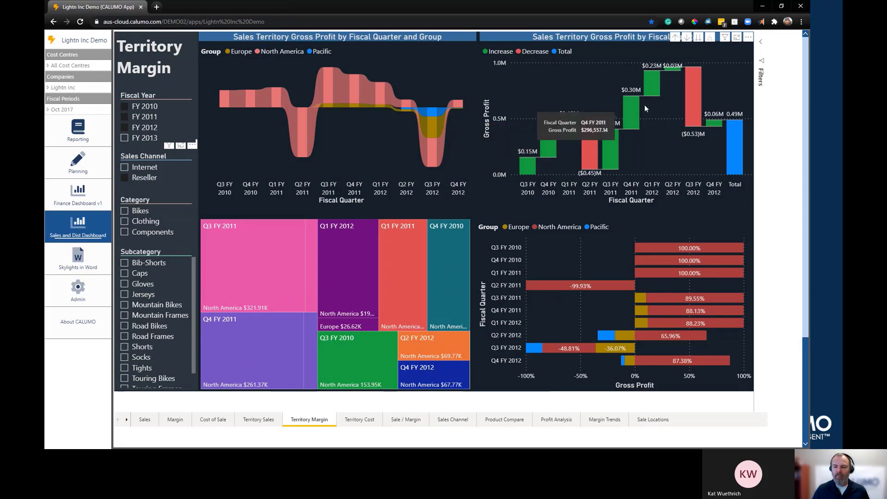
pyautogui.moveTo(691, 101)
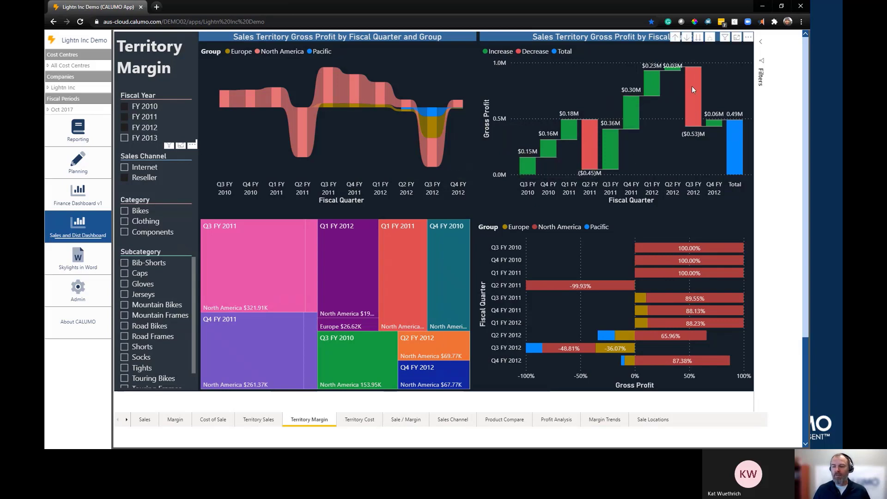
pyautogui.moveTo(692, 86)
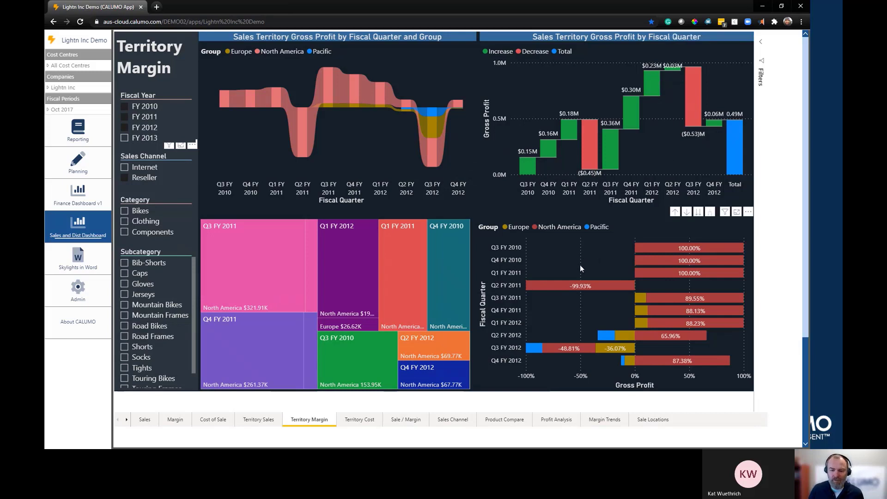
pyautogui.moveTo(572, 287)
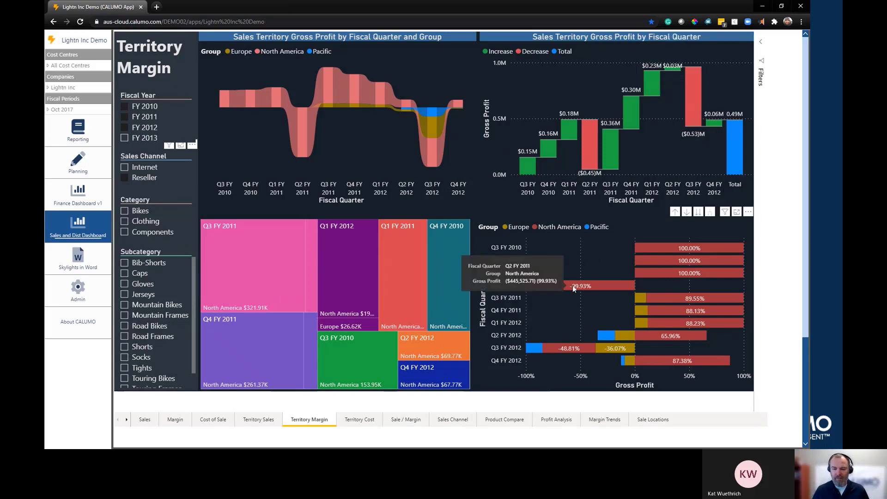
pyautogui.moveTo(572, 347)
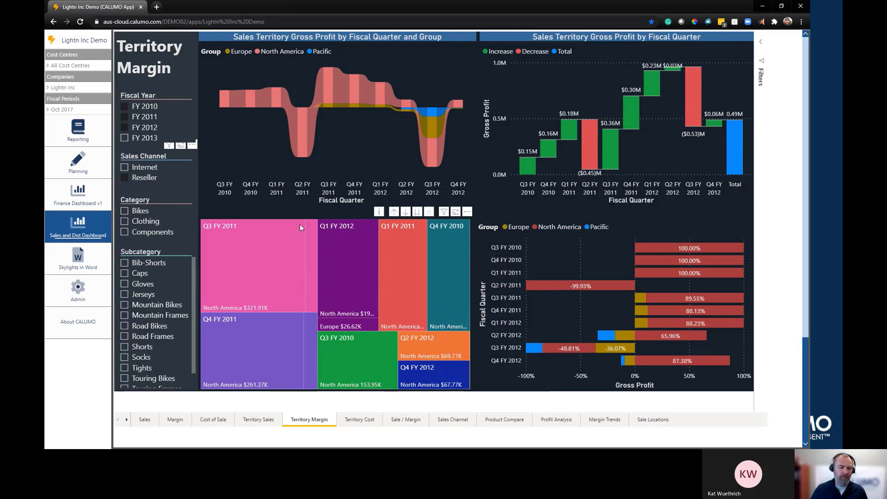
# Compare the Bikes, Clothing and Components category filters, finishing with Bikes selected
pyautogui.click(146, 212)
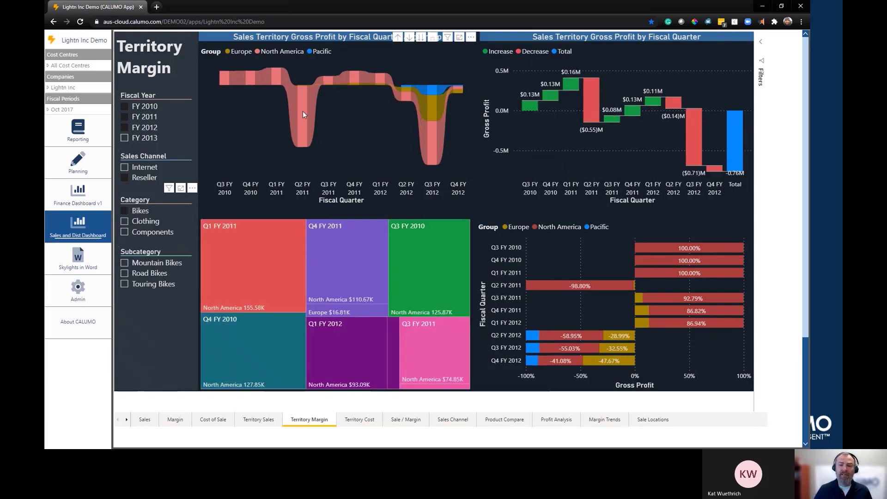
pyautogui.click(141, 211)
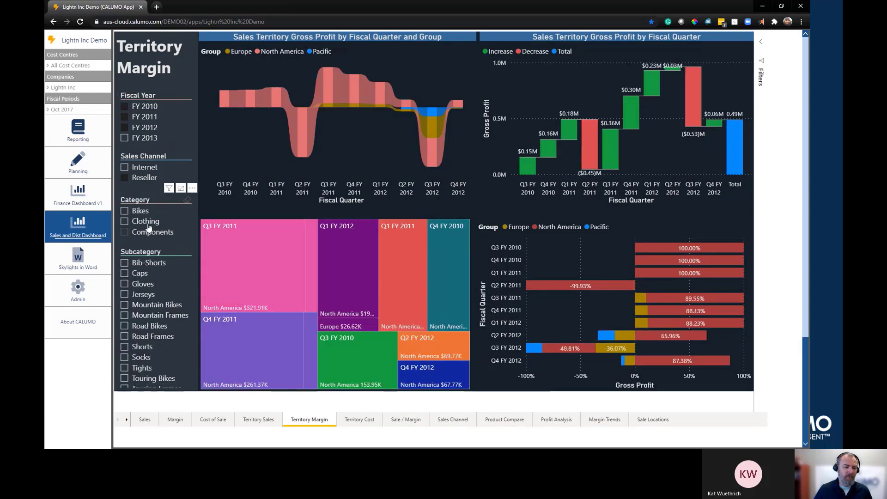
pyautogui.click(146, 222)
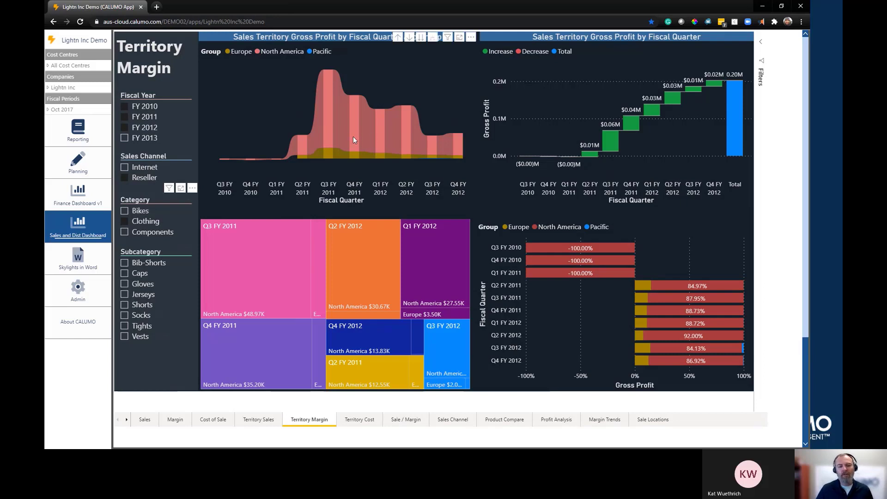
pyautogui.moveTo(353, 138)
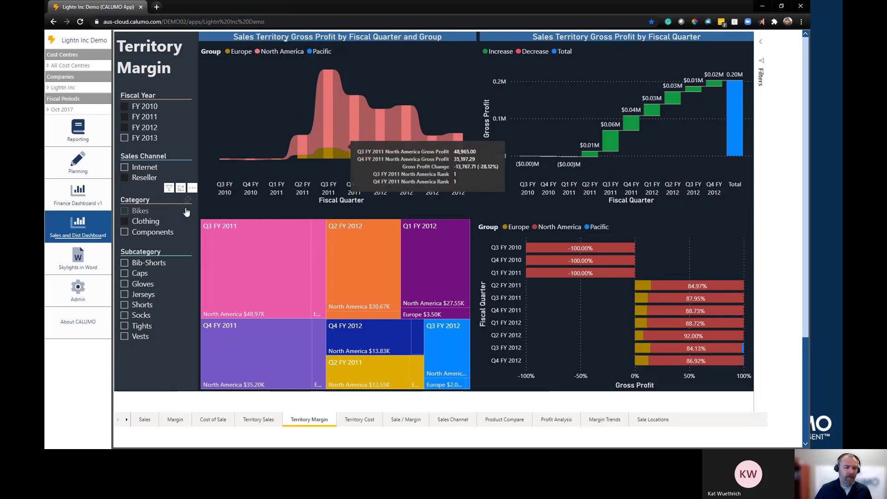
pyautogui.click(155, 237)
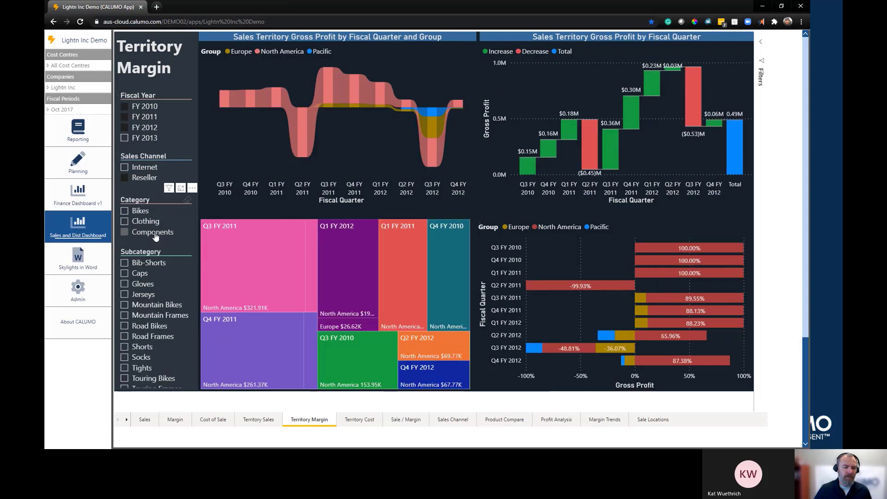
pyautogui.click(155, 237)
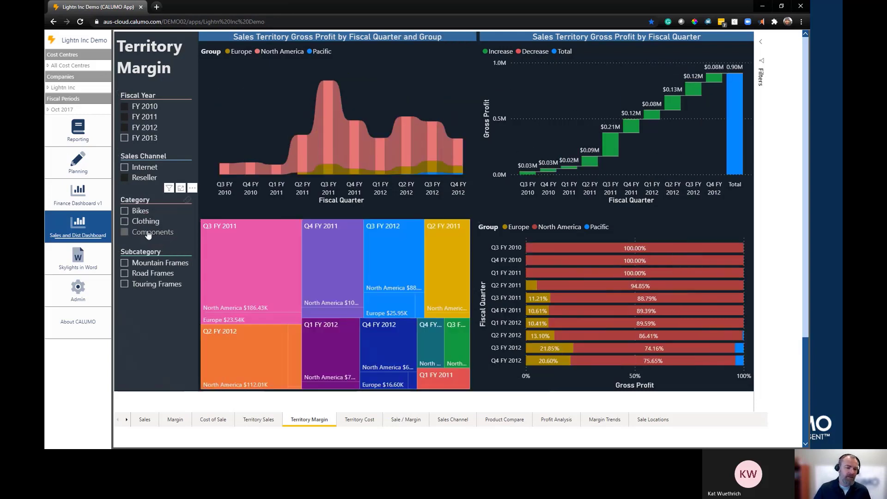
pyautogui.click(148, 217)
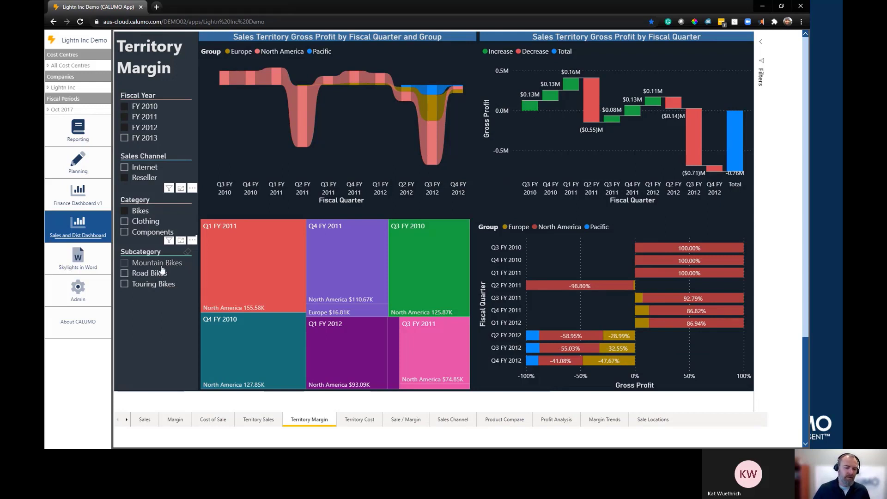
# Step the Subcategory filter through Mountain Bikes, Road Bikes, then Touring Bikes
pyautogui.click(161, 267)
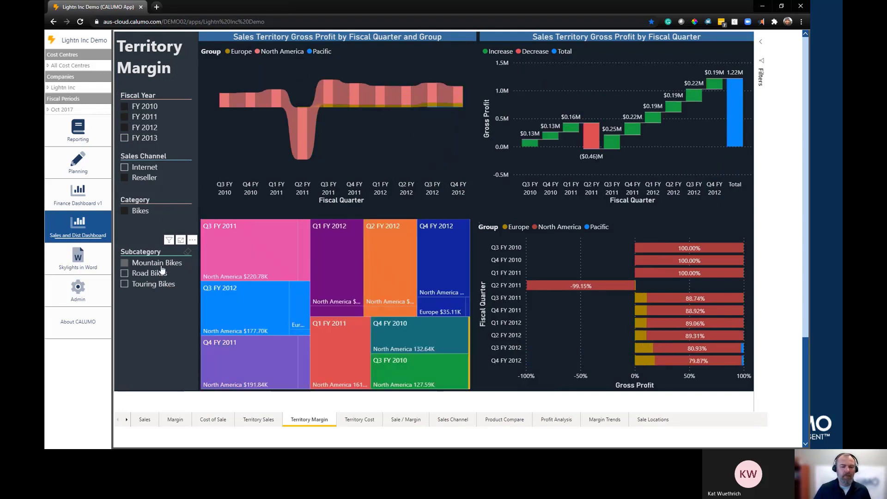
pyautogui.click(160, 273)
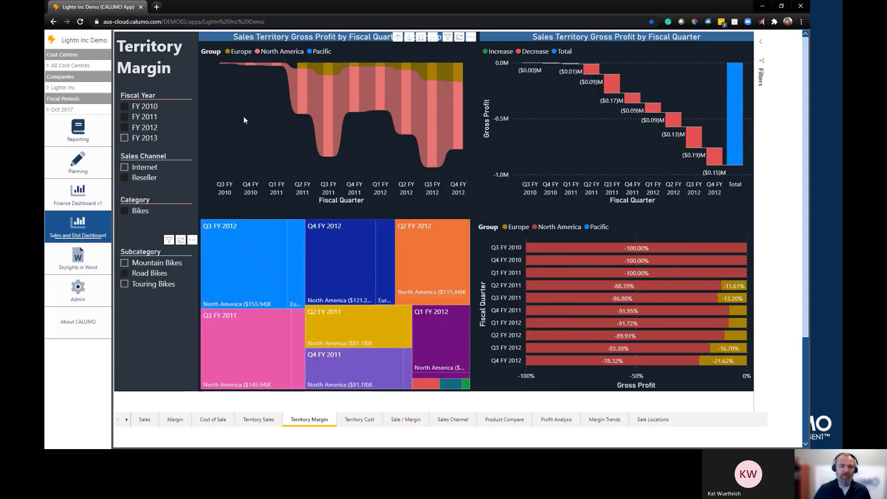
pyautogui.click(153, 284)
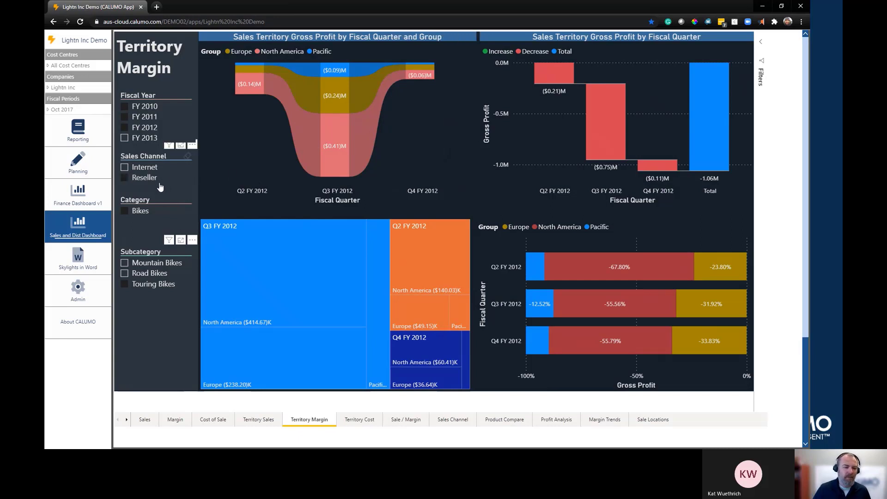
# Uncheck the Touring Bikes subcategory, Reseller channel and Bikes category filters
pyautogui.click(162, 290)
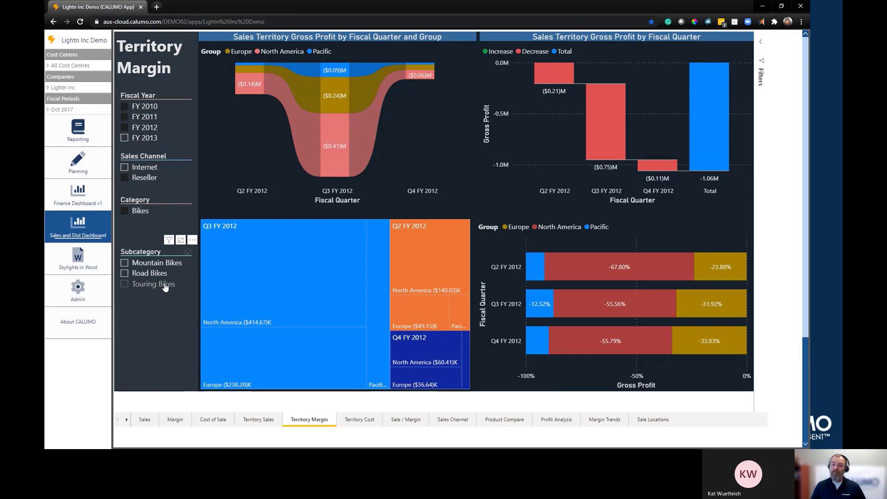
pyautogui.click(150, 182)
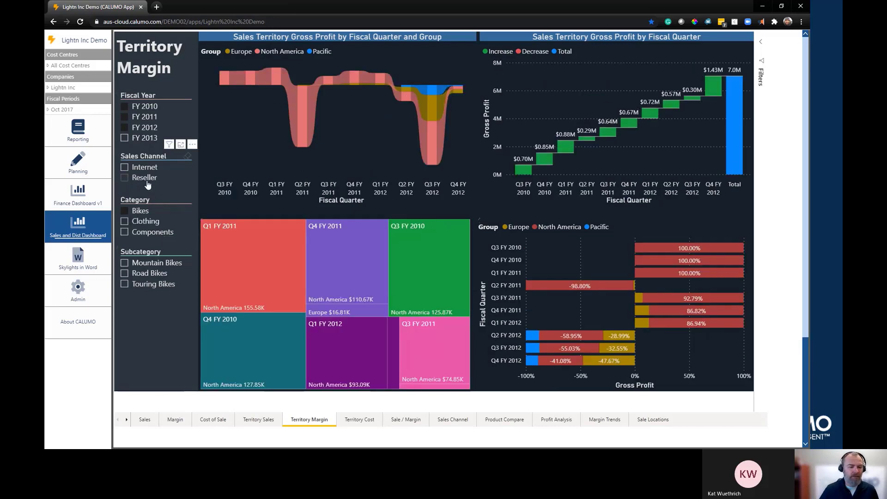
pyautogui.click(145, 214)
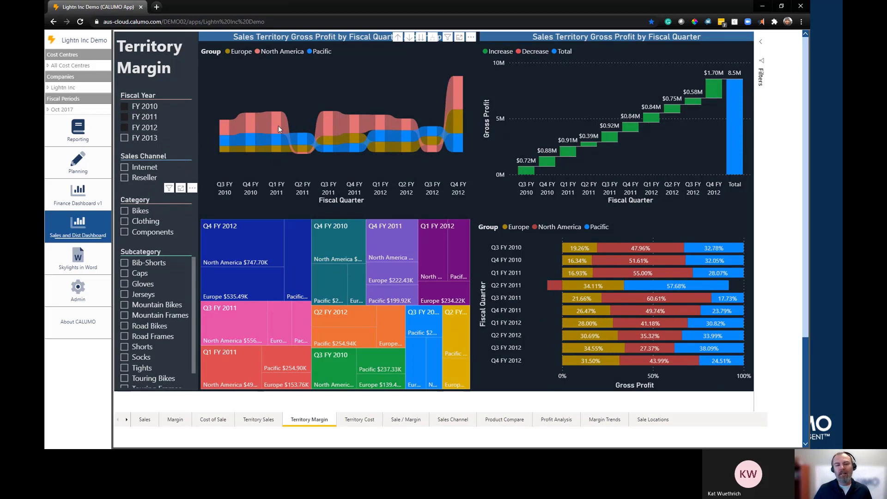
pyautogui.moveTo(278, 128)
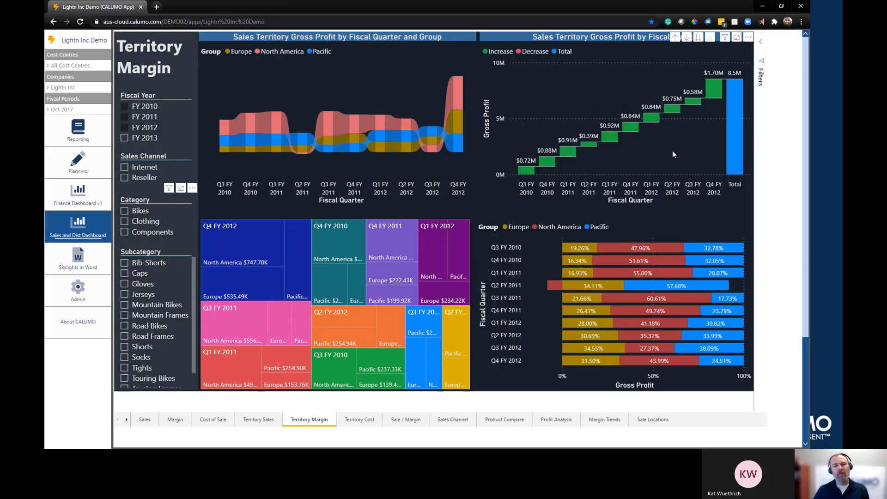
pyautogui.click(364, 422)
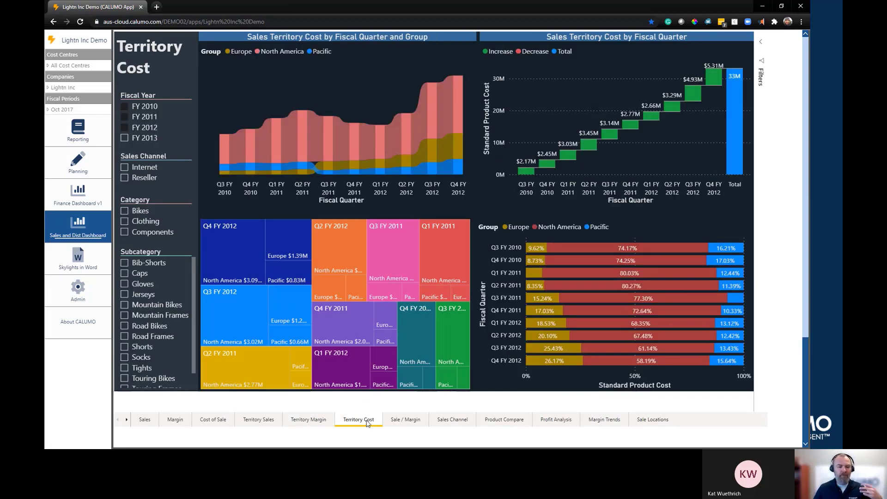
pyautogui.click(404, 422)
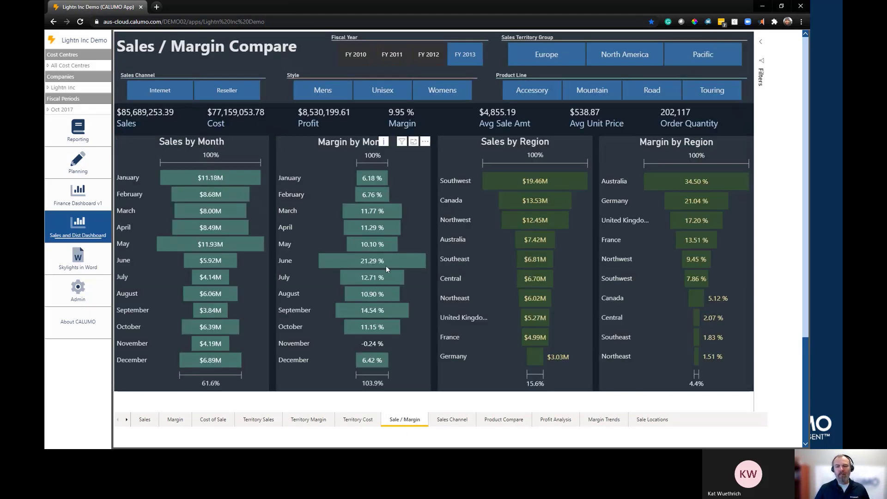
pyautogui.click(388, 57)
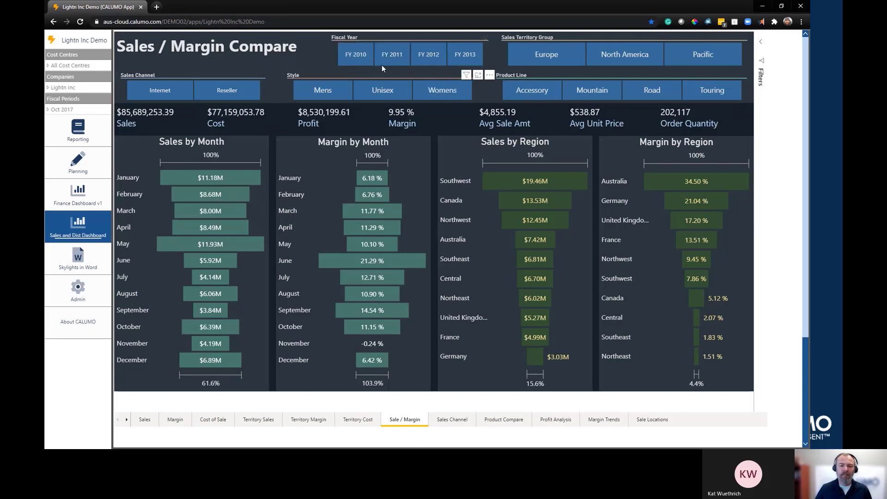
pyautogui.click(429, 56)
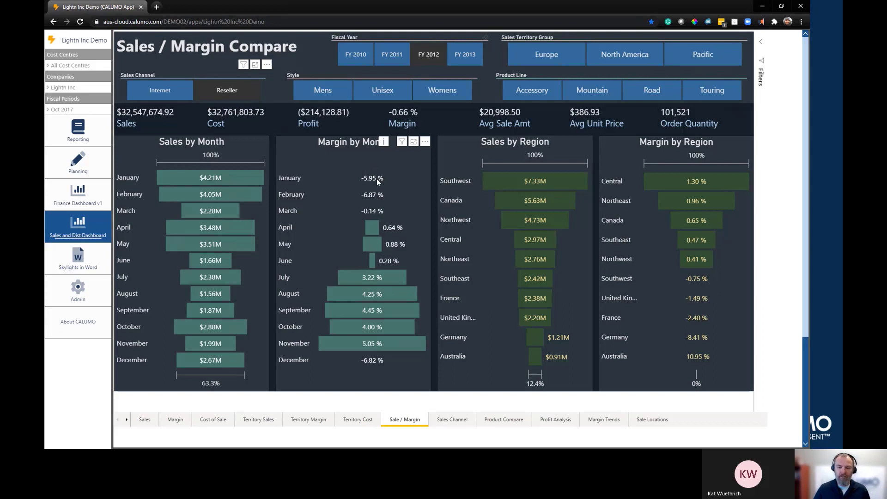
# View the Sales Channel Comparison page, then move on to Product Margin Compare
pyautogui.click(463, 426)
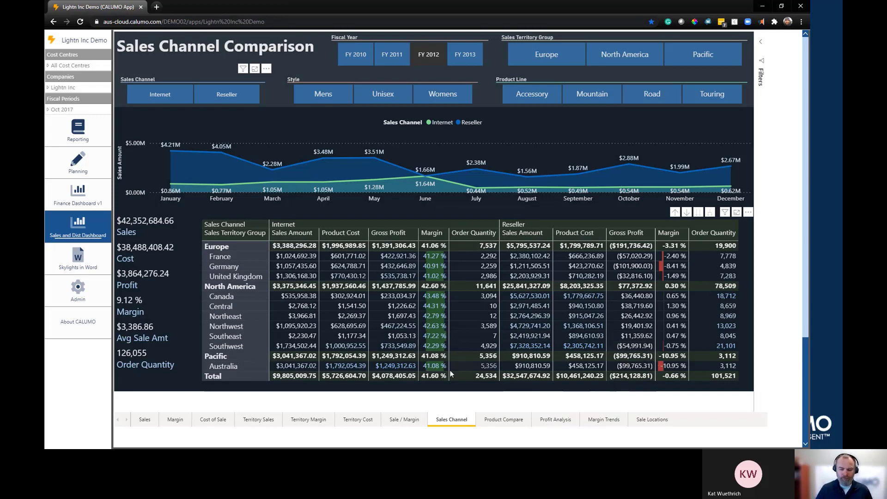
pyautogui.click(504, 419)
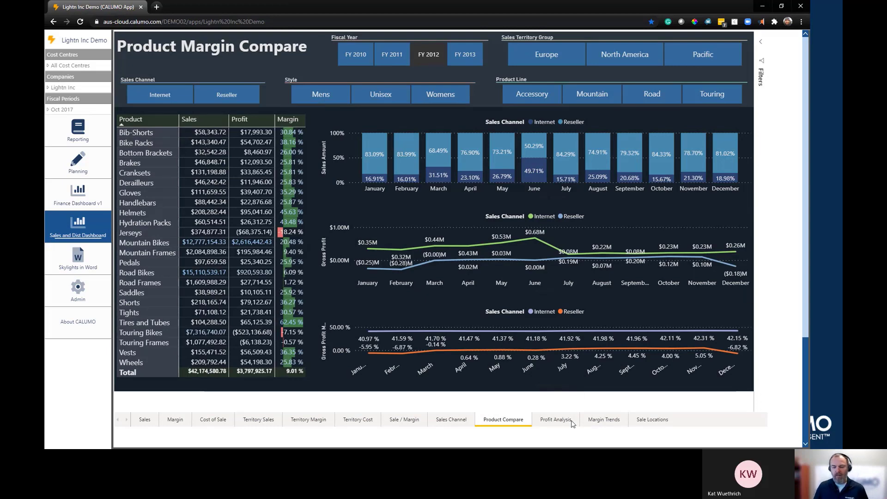
# Show the Sales Margin Trends page filtered to North America reseller sales
pyautogui.click(596, 420)
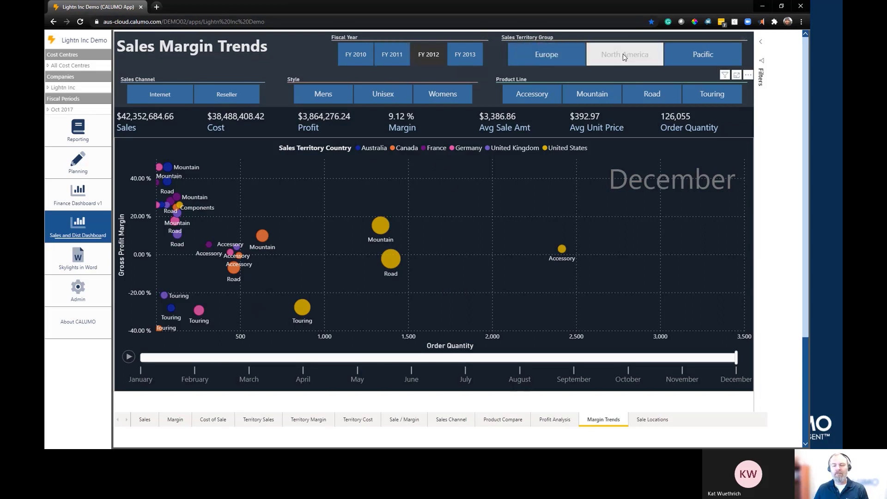
pyautogui.click(606, 57)
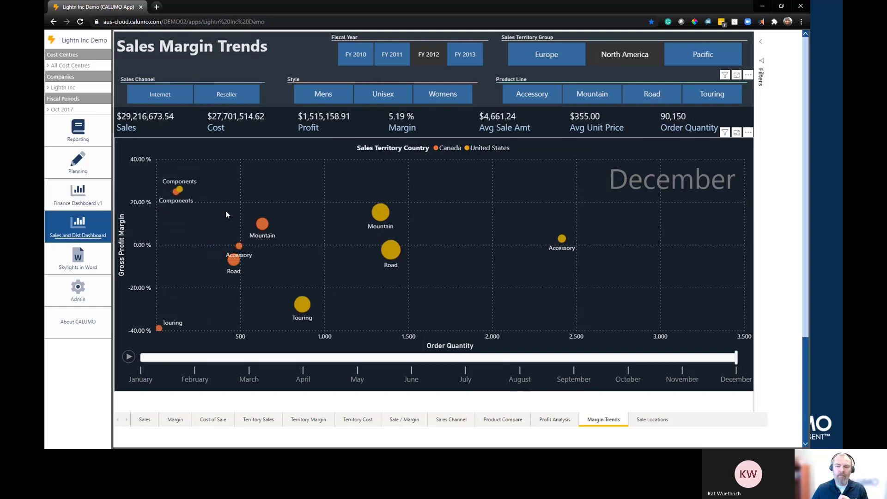
pyautogui.click(227, 95)
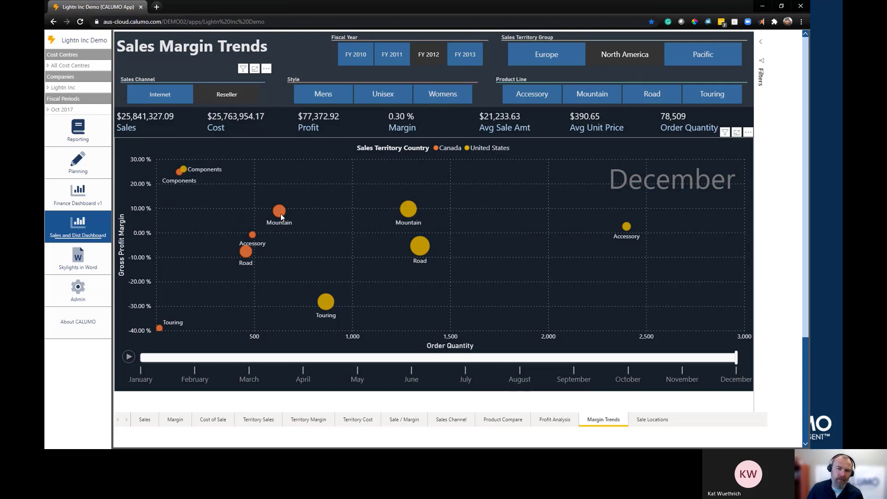
# Toggle the Sales Channel filter to Internet and back to Reseller
pyautogui.moveTo(281, 215)
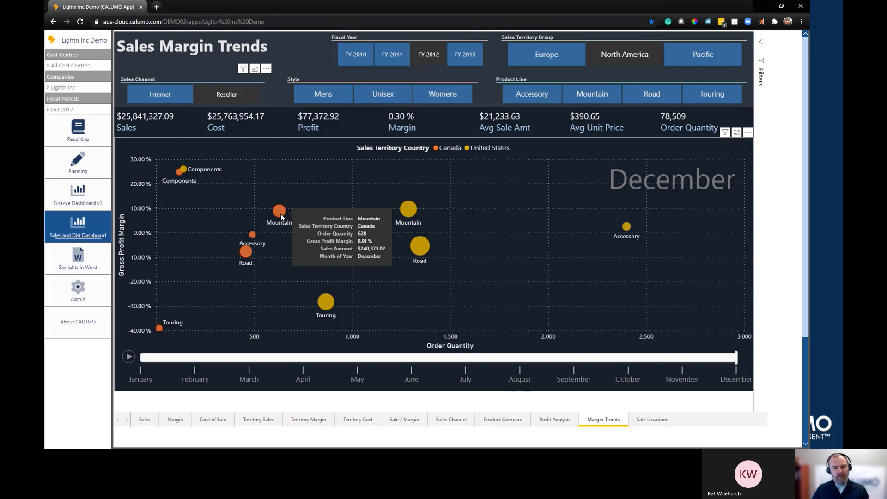
pyautogui.moveTo(408, 214)
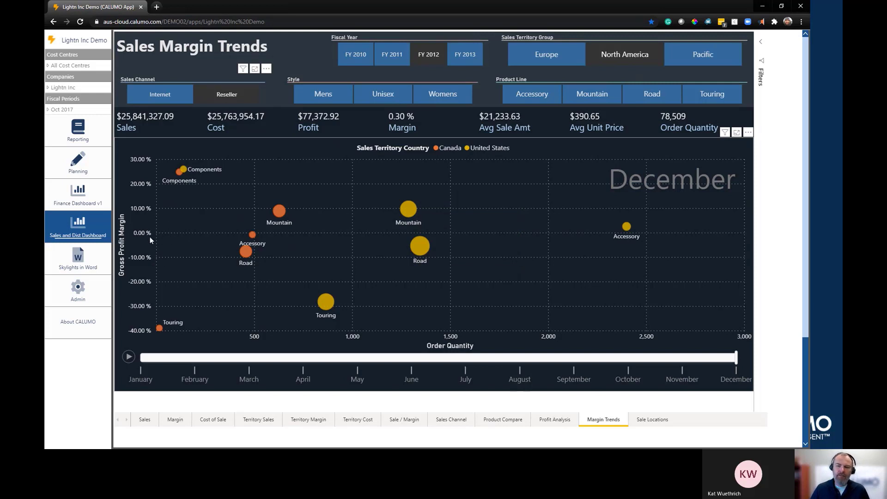
pyautogui.click(223, 96)
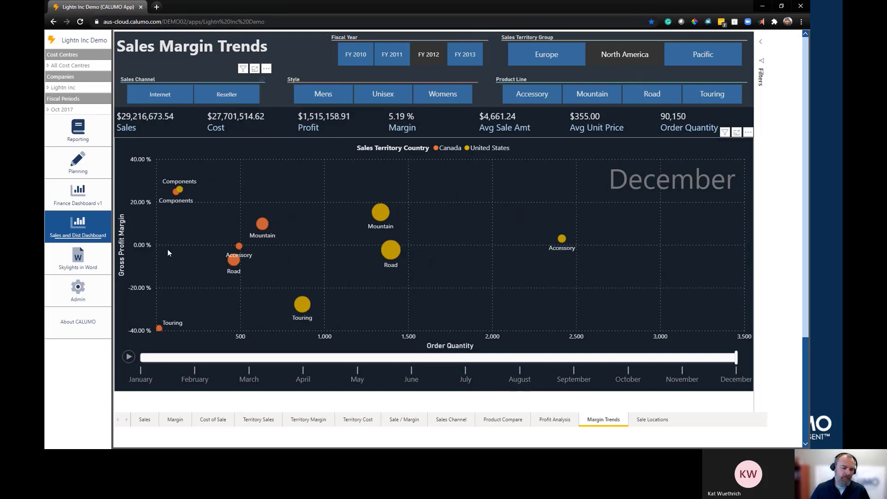
pyautogui.click(171, 96)
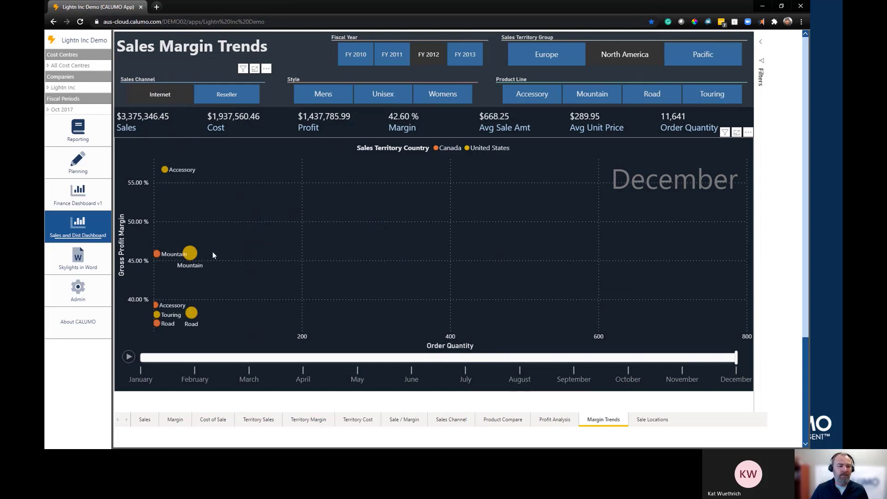
pyautogui.click(204, 95)
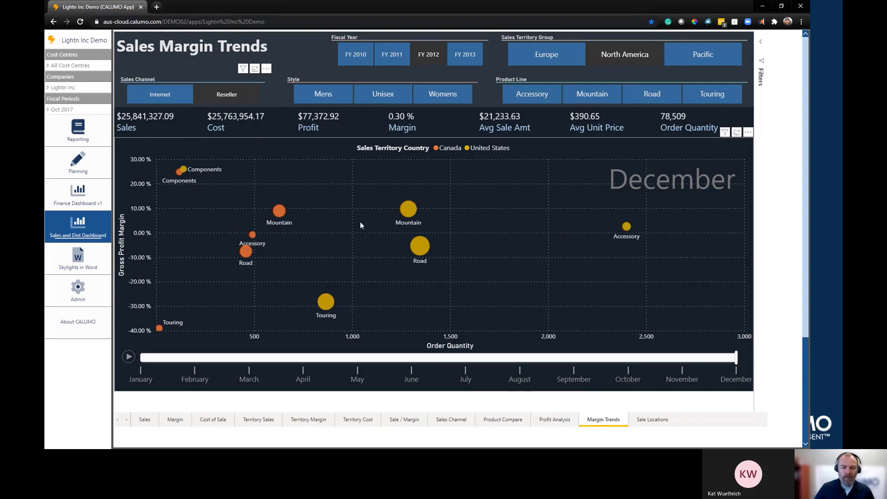
# Play the monthly animation, then scrub the play-axis slider across the months to January
pyautogui.click(129, 359)
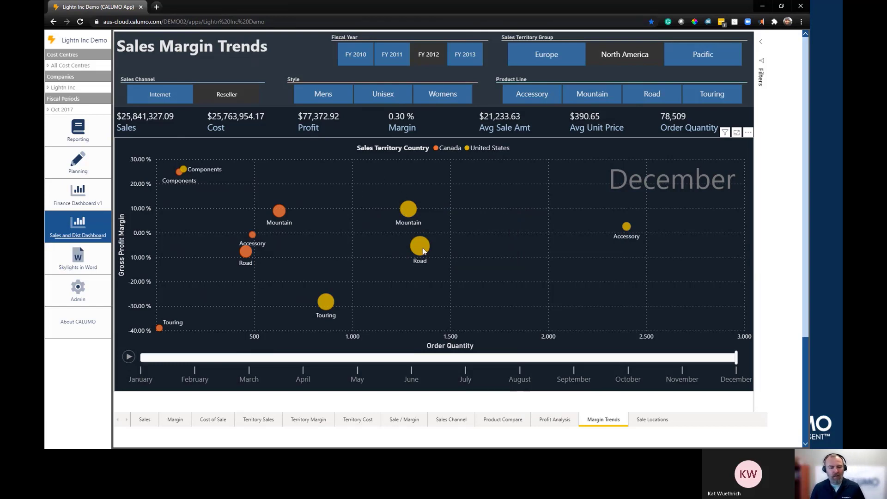
pyautogui.moveTo(423, 249)
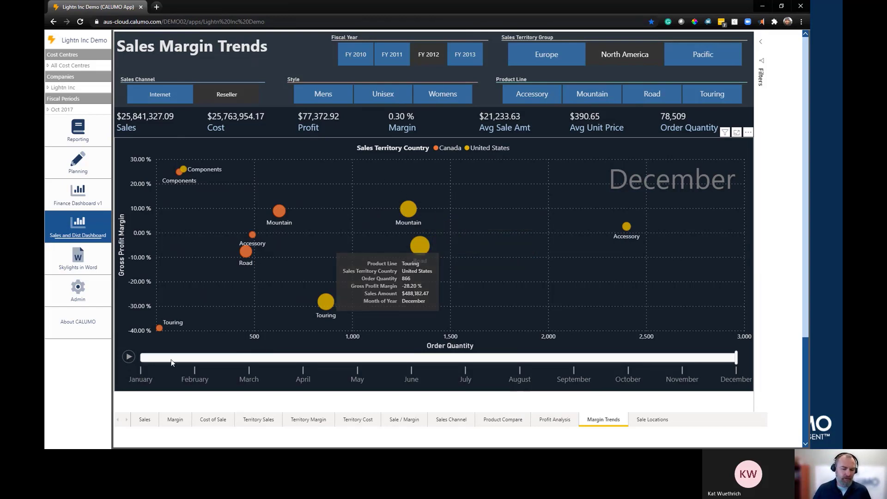
pyautogui.moveTo(736, 359); pyautogui.dragTo(644, 367)
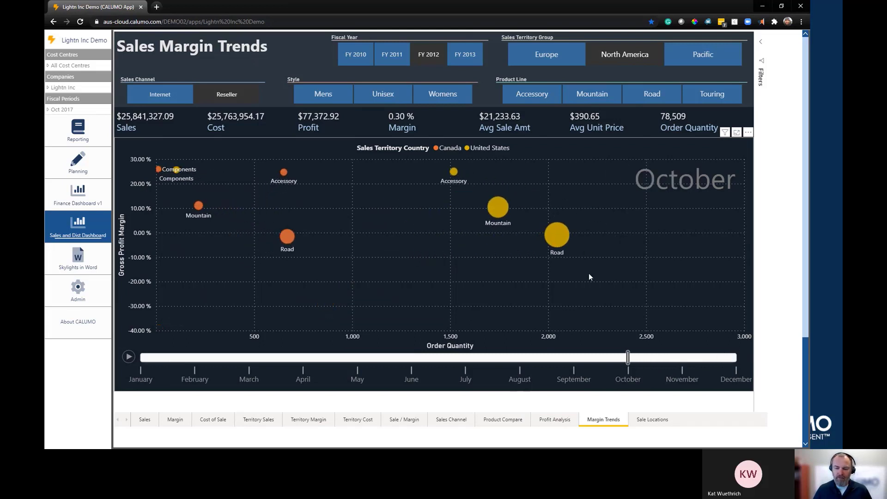
pyautogui.moveTo(628, 360); pyautogui.dragTo(470, 366)
pyautogui.moveTo(600, 367); pyautogui.dragTo(140, 360)
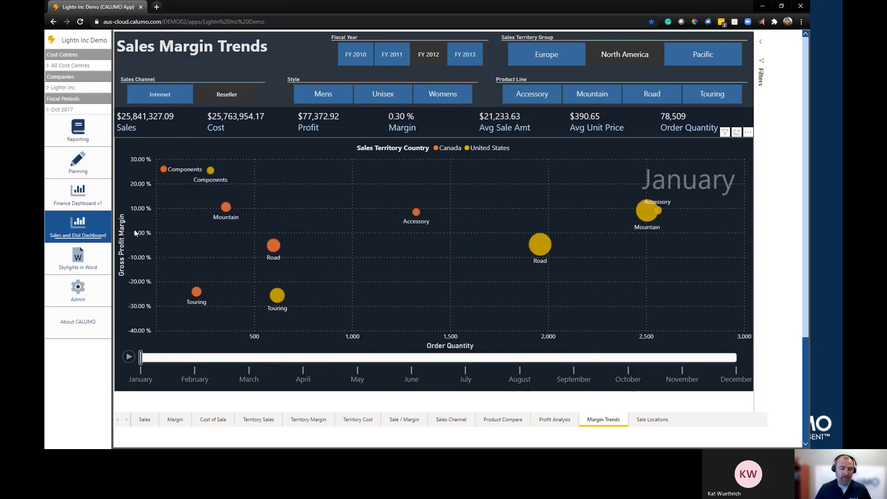
# Select the United States Road bubble, replay the animation, and toggle its trail off and on
pyautogui.click(547, 251)
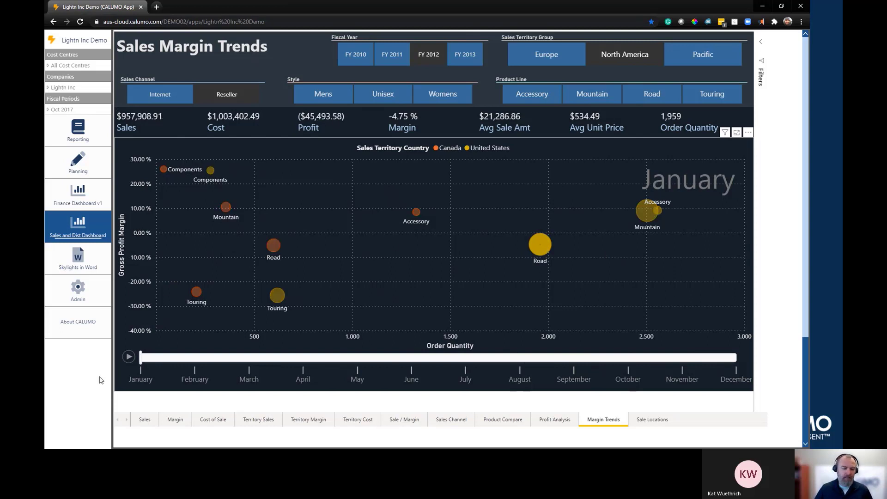
pyautogui.click(129, 357)
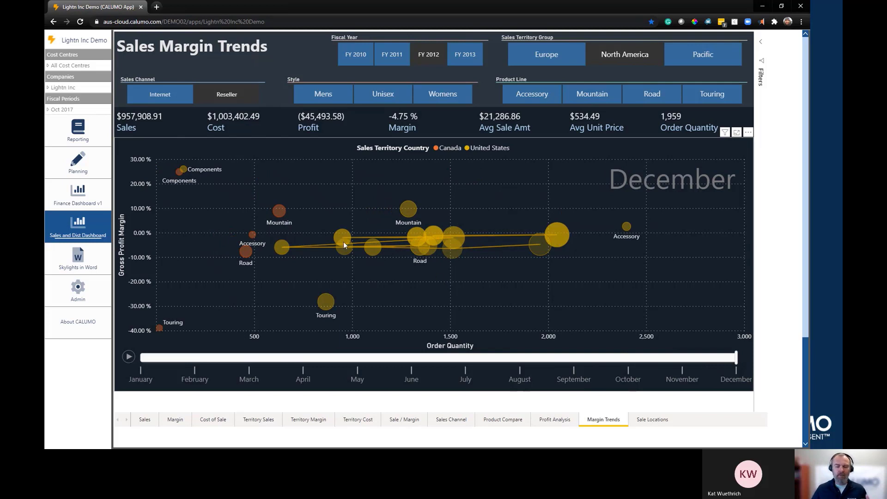
pyautogui.moveTo(343, 243)
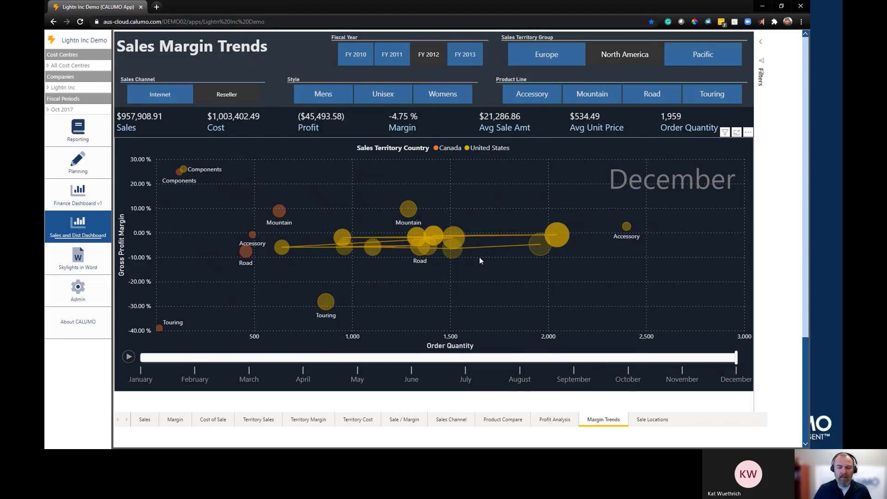
pyautogui.click(423, 248)
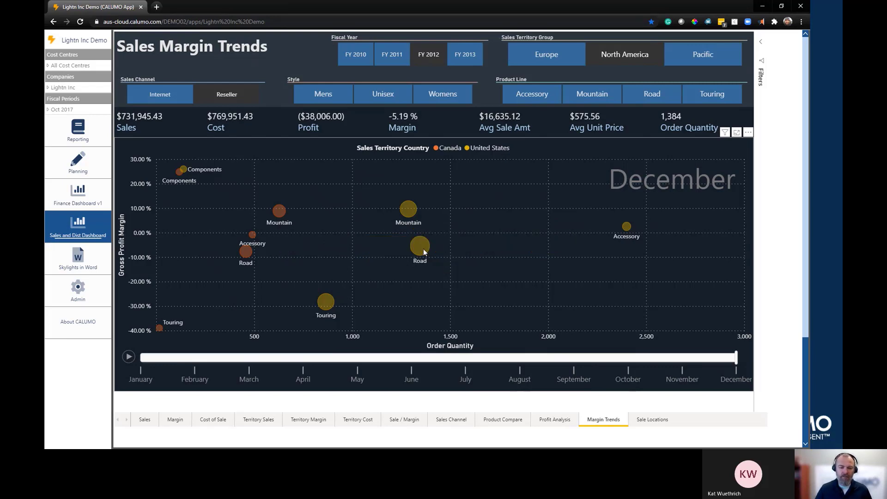
pyautogui.click(423, 248)
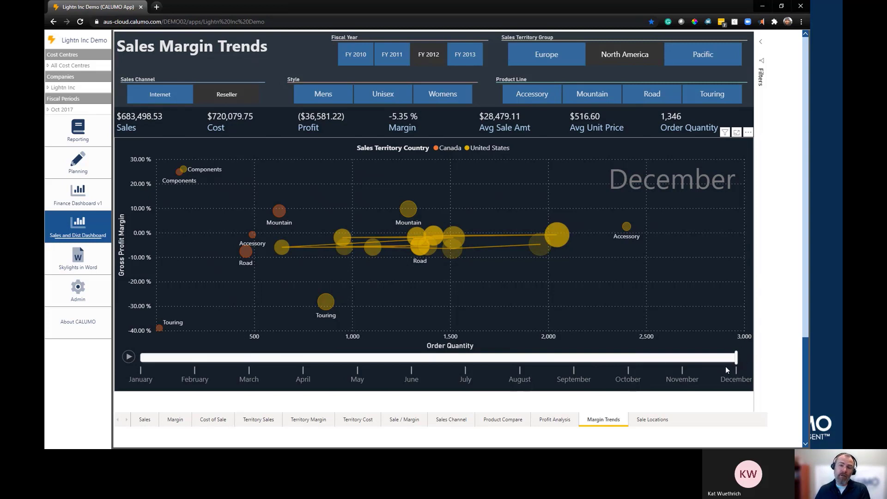
# Deselect US Road, select the United States Accessory bubble, and replay the animation to trace it
pyautogui.click(425, 249)
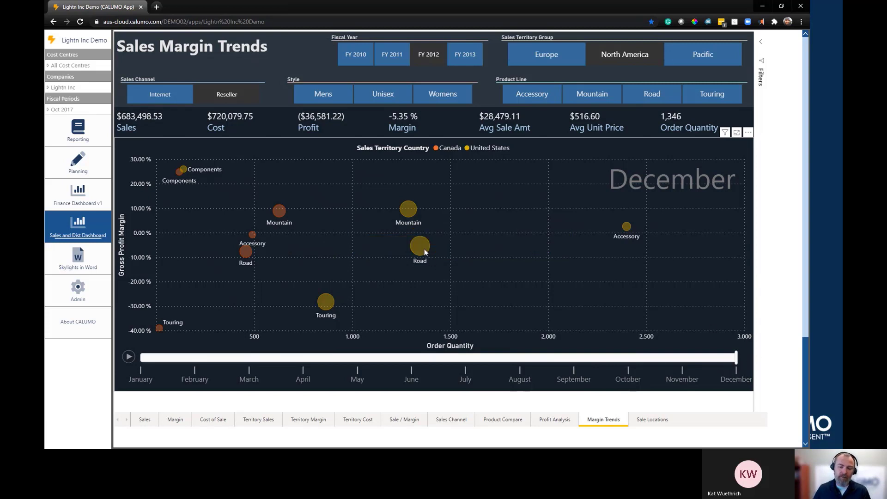
pyautogui.click(627, 228)
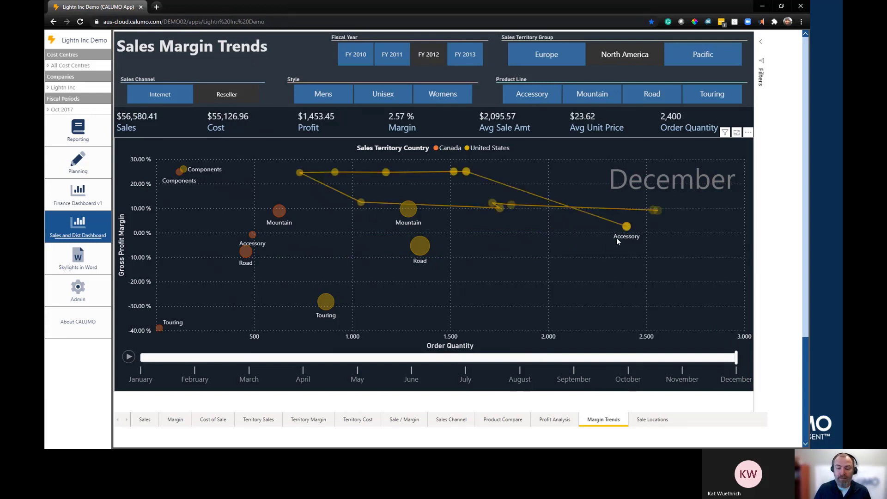
pyautogui.click(129, 356)
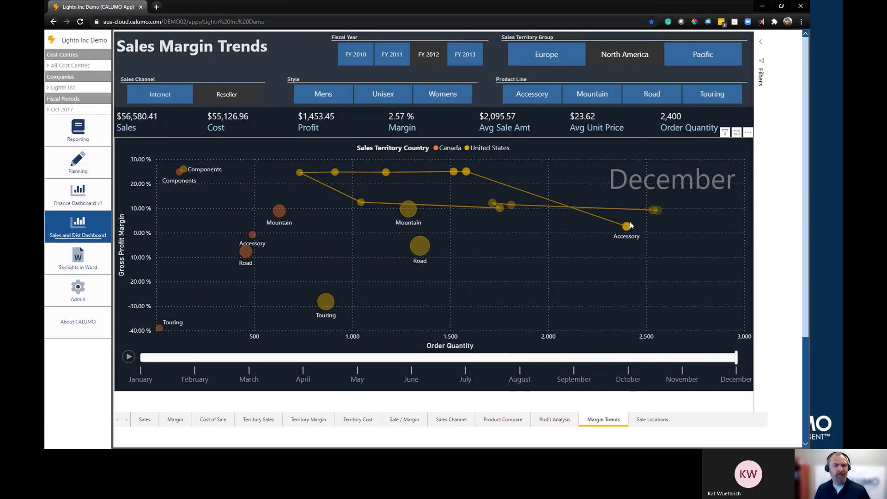
pyautogui.moveTo(627, 227)
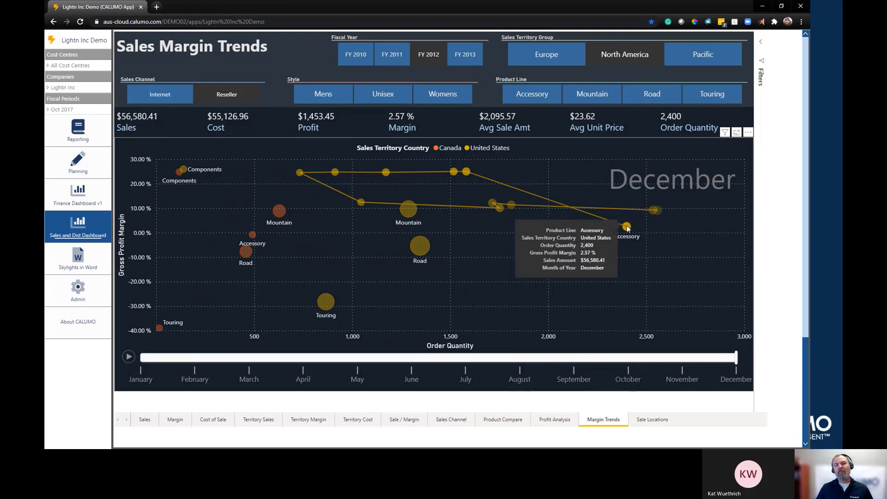